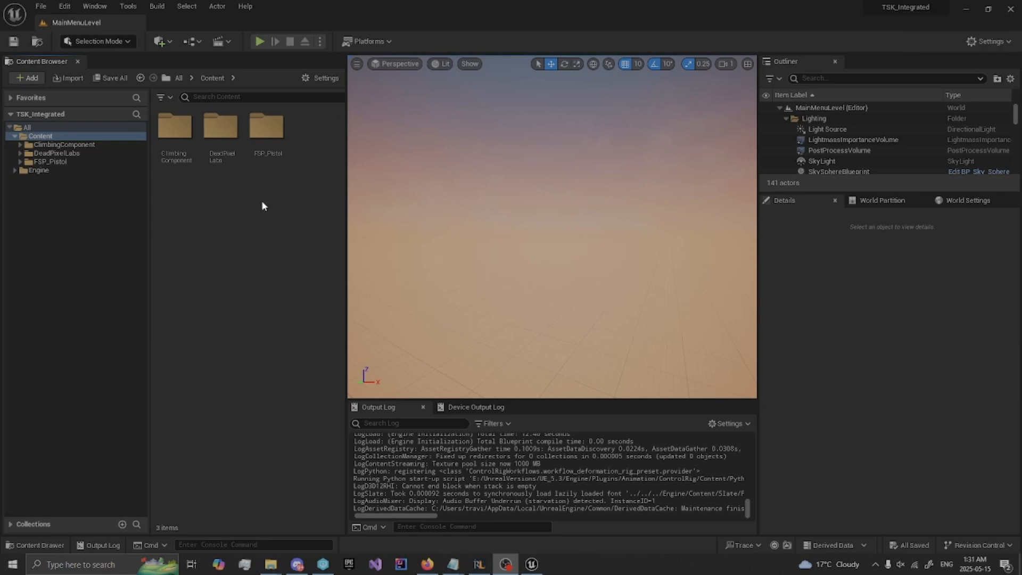
# Step: Open the ShowcaseMap level from the Maps folder in DeadPixelLabs/ShooterTemplate/Demo
pyautogui.click(445, 216)
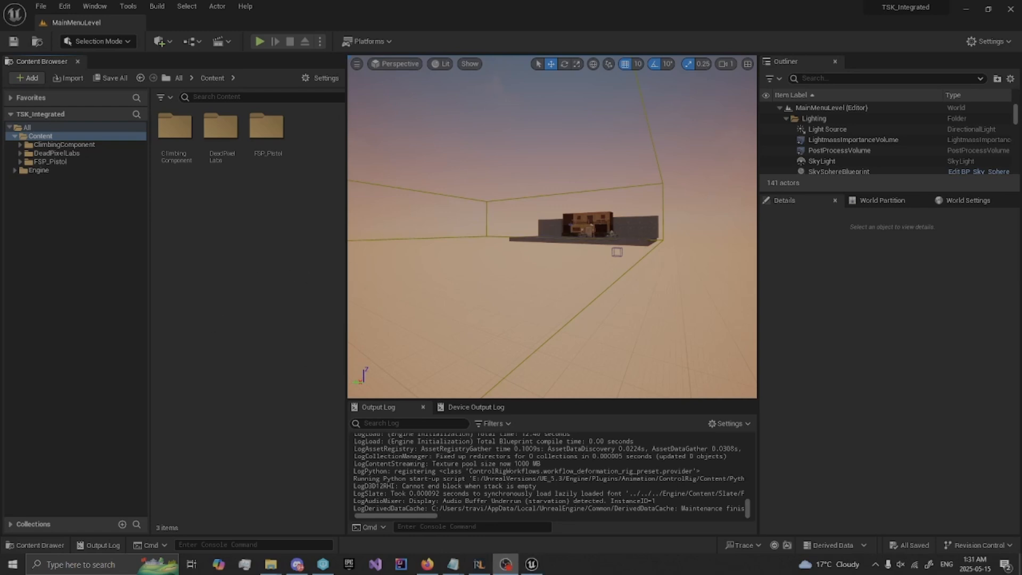
pyautogui.click(59, 152)
pyautogui.click(180, 157)
pyautogui.doubleClick(180, 158)
pyautogui.doubleClick(269, 149)
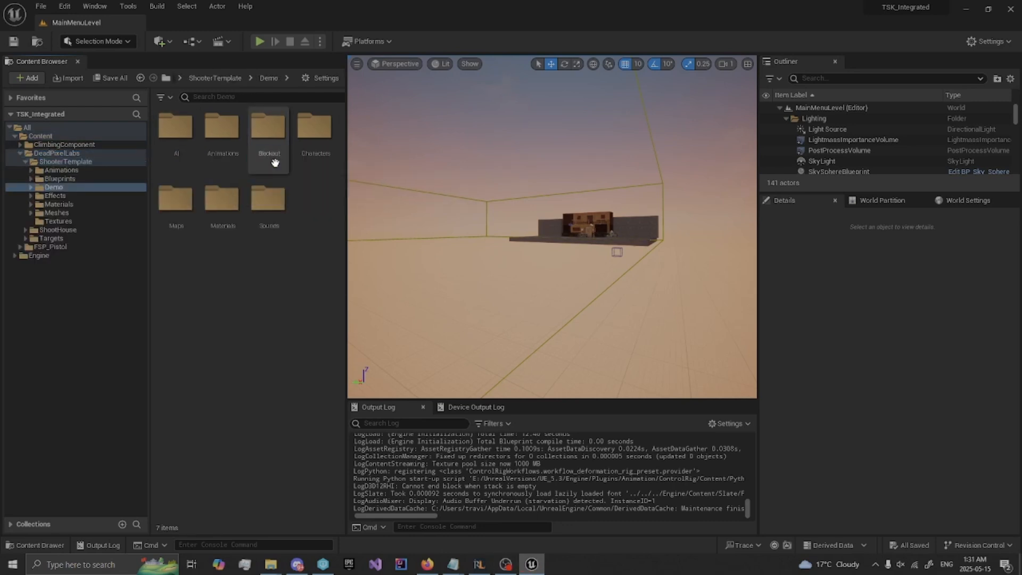
pyautogui.doubleClick(162, 219)
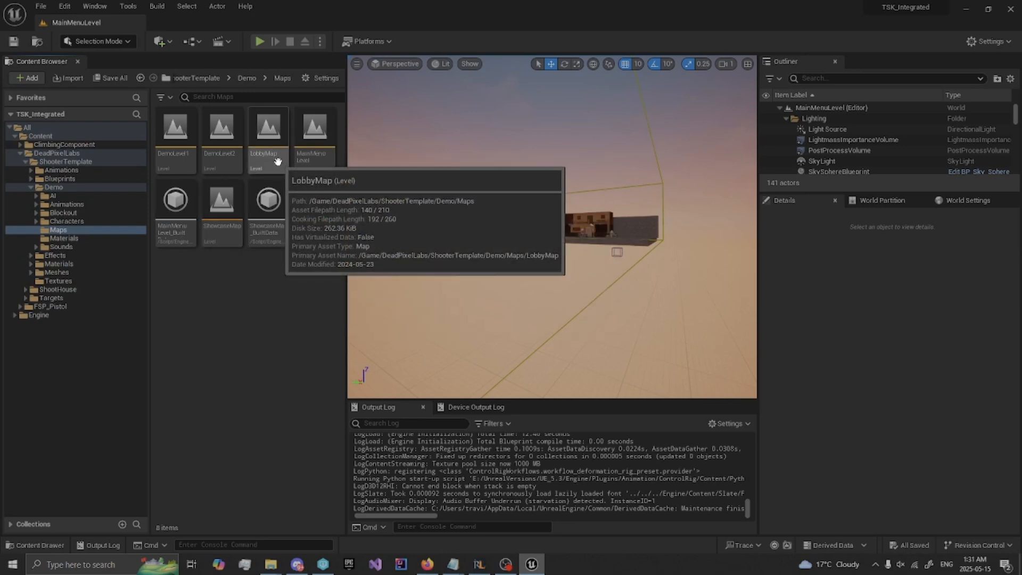
pyautogui.doubleClick(223, 215)
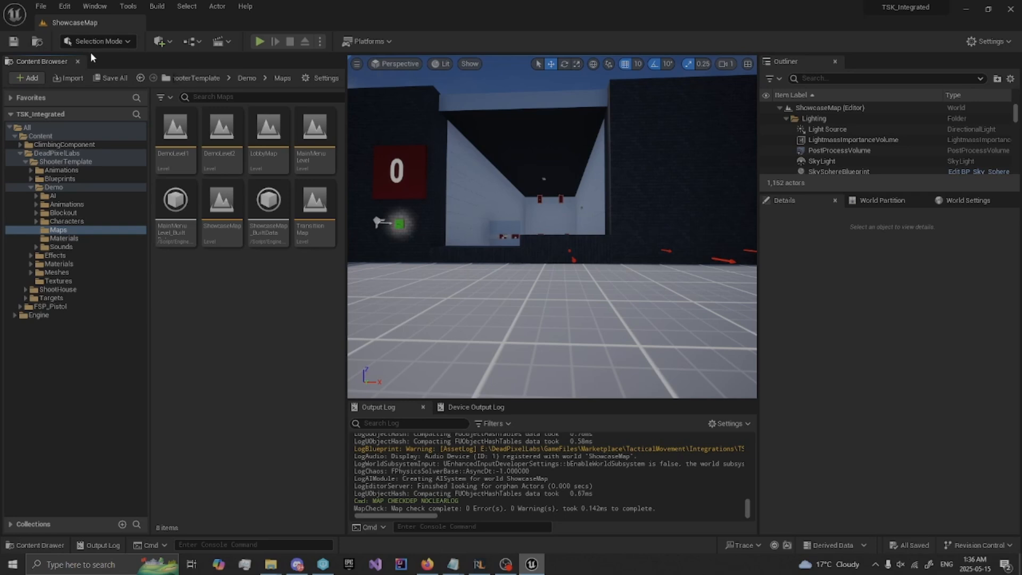
# Step: Enable the Motion Warping beta plugin in the project and close the plugin list after the editor restart
pyautogui.click(68, 8)
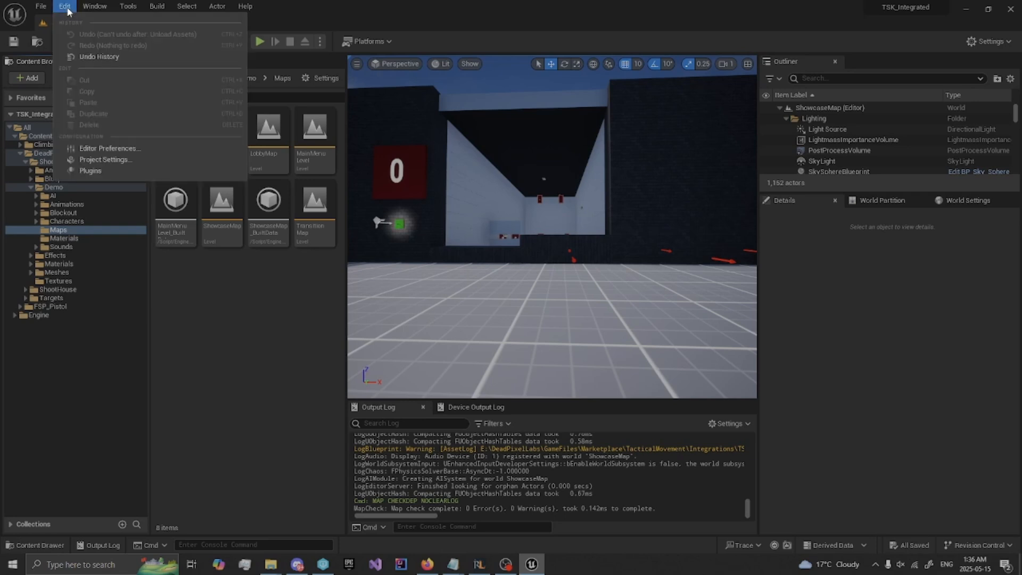
pyautogui.click(97, 171)
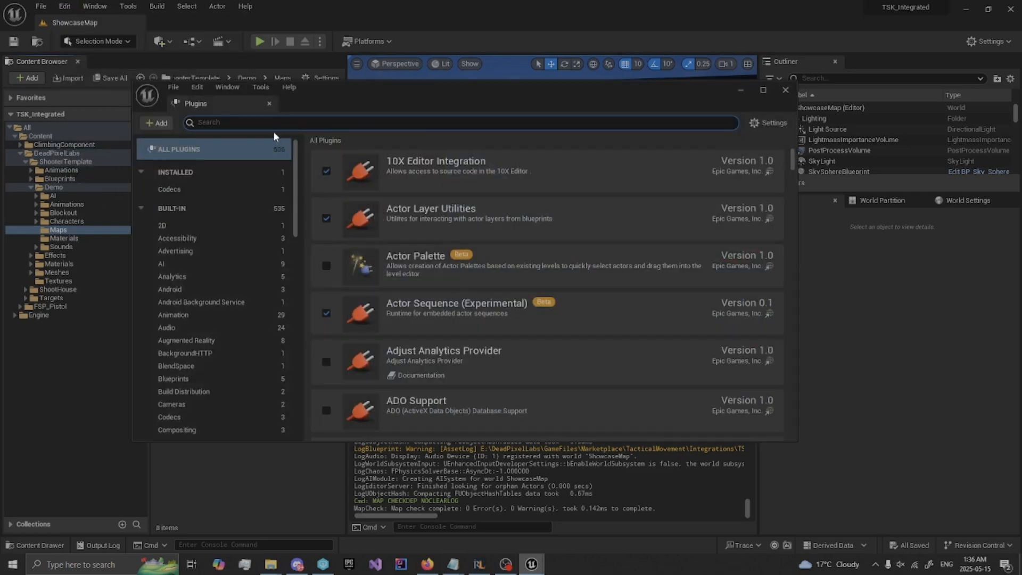
pyautogui.write('motion')
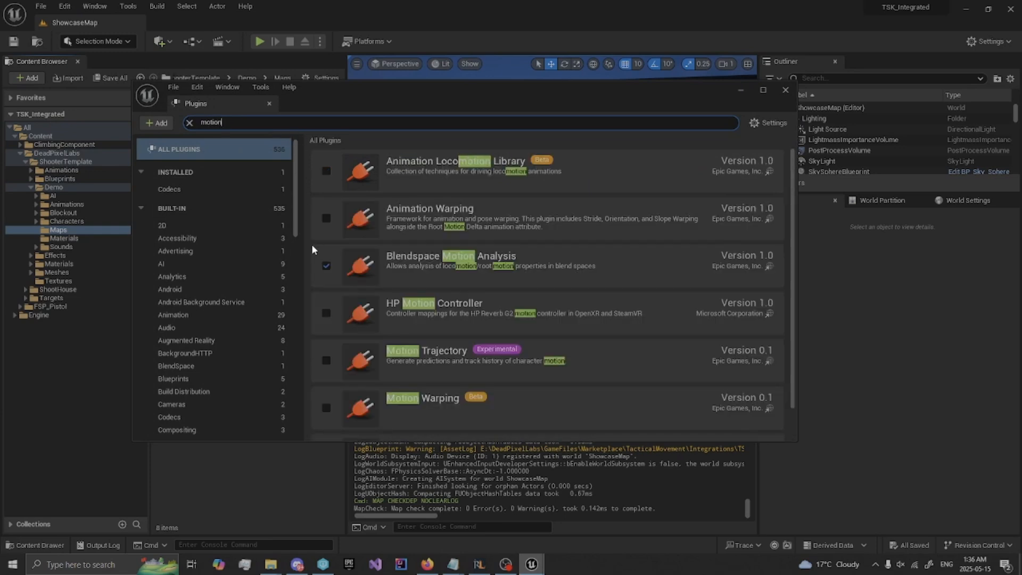
pyautogui.click(324, 407)
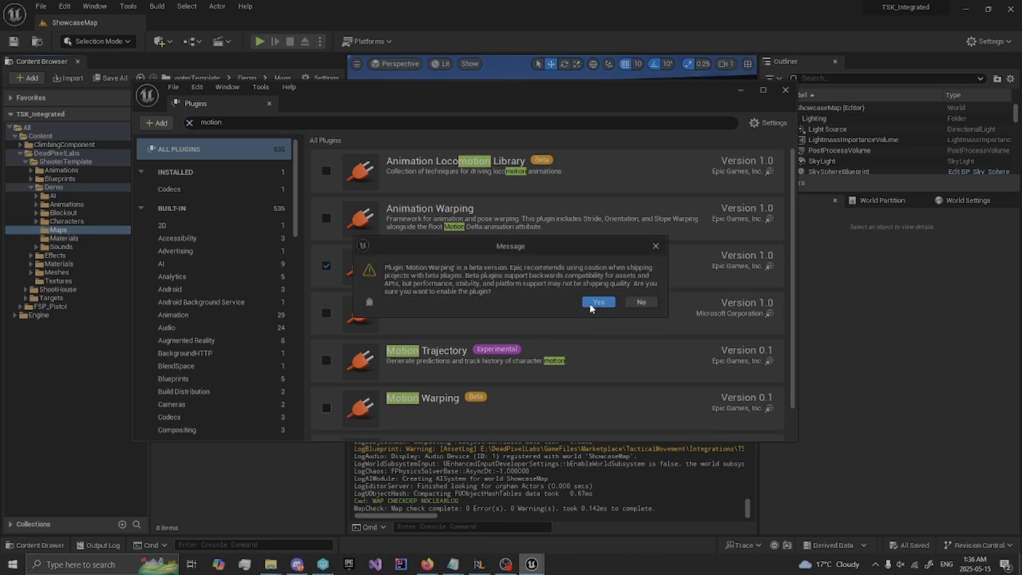
pyautogui.click(597, 302)
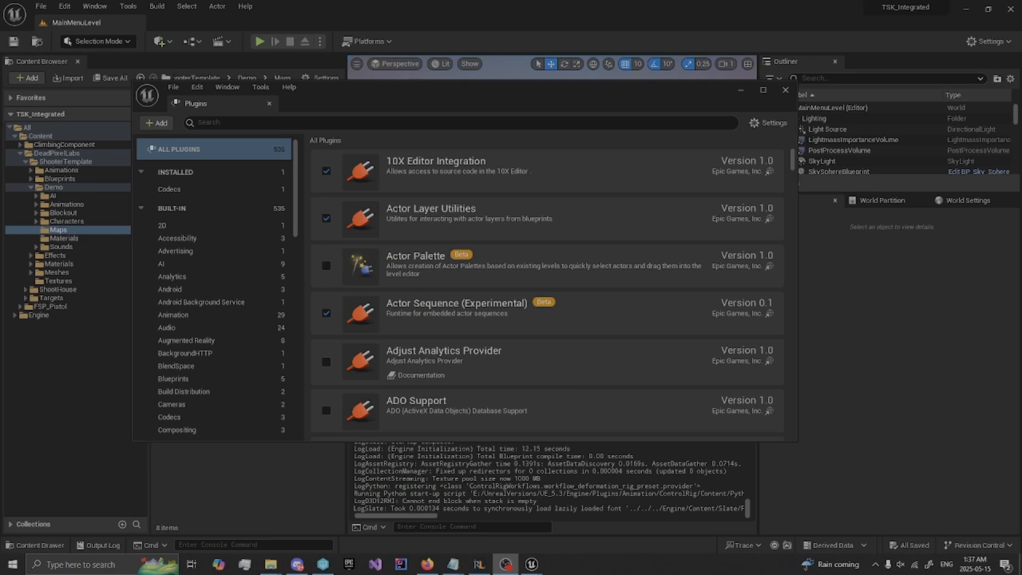
pyautogui.click(786, 90)
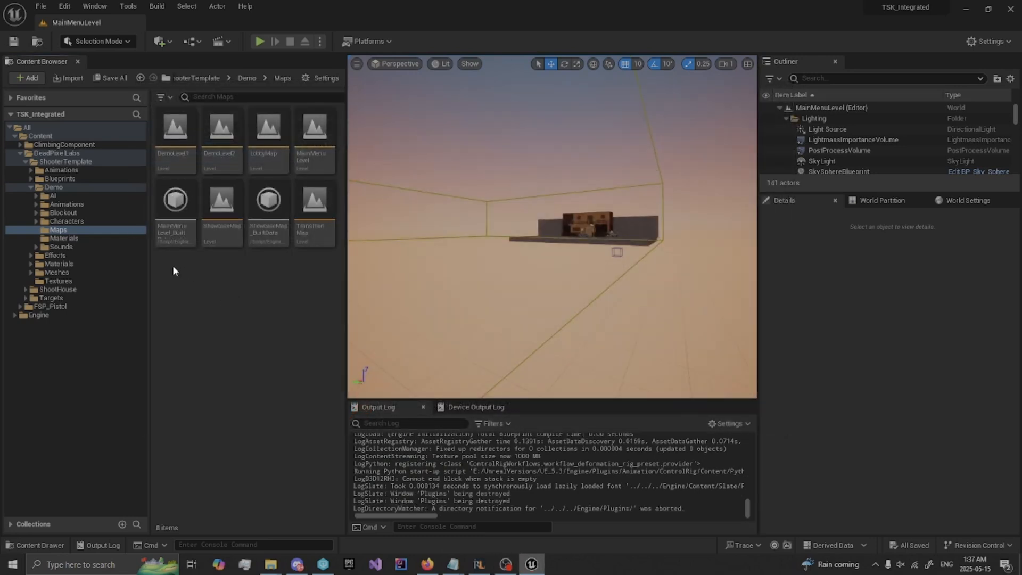
# Step: Collapse the DeadPixelLabs folders and open the mannequin meshes folder at ClimbingComponent/Demo/Characters/Mannequins/Meshes
pyautogui.click(25, 162)
pyautogui.click(21, 154)
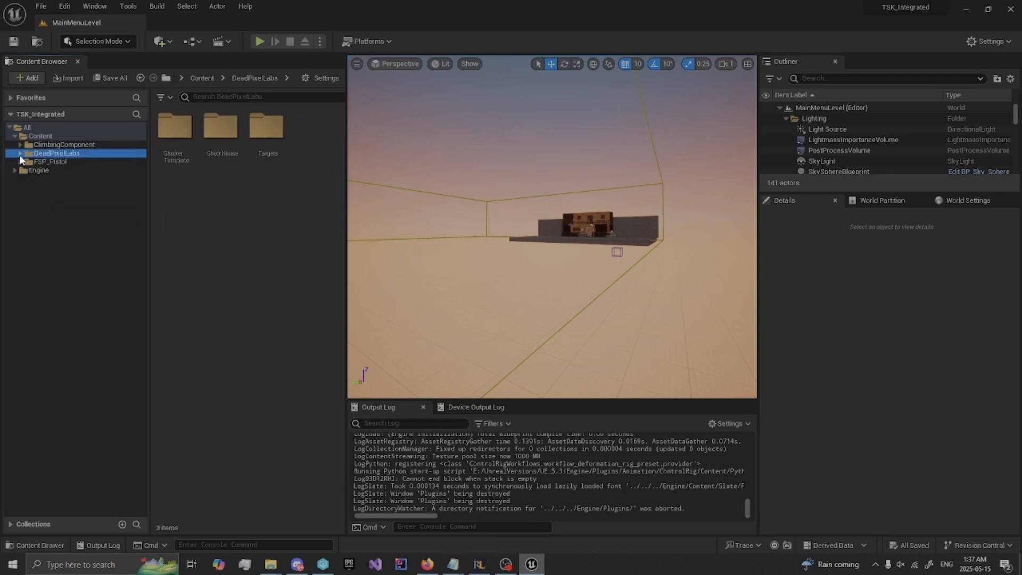
pyautogui.click(53, 144)
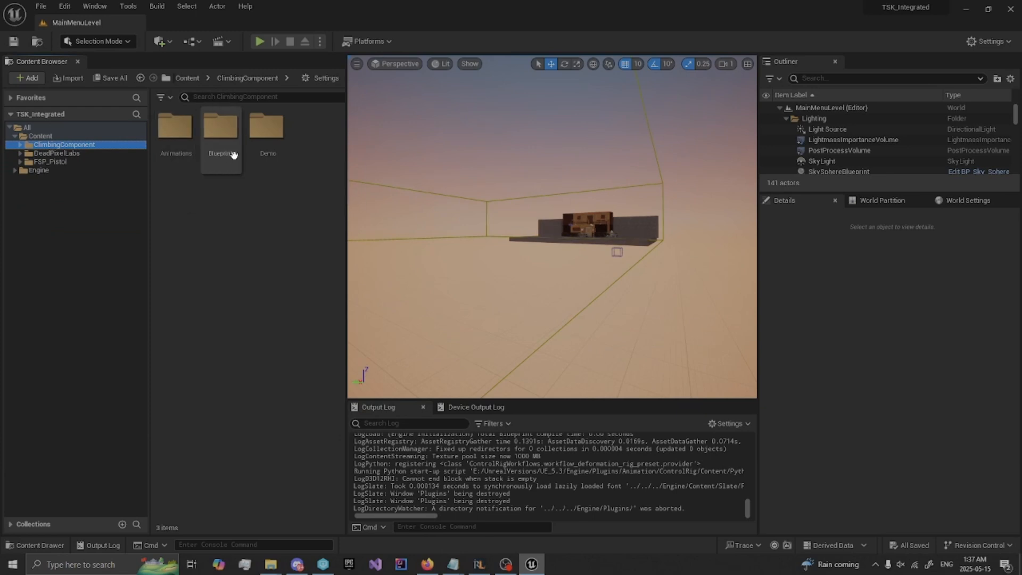
pyautogui.doubleClick(268, 152)
pyautogui.doubleClick(181, 161)
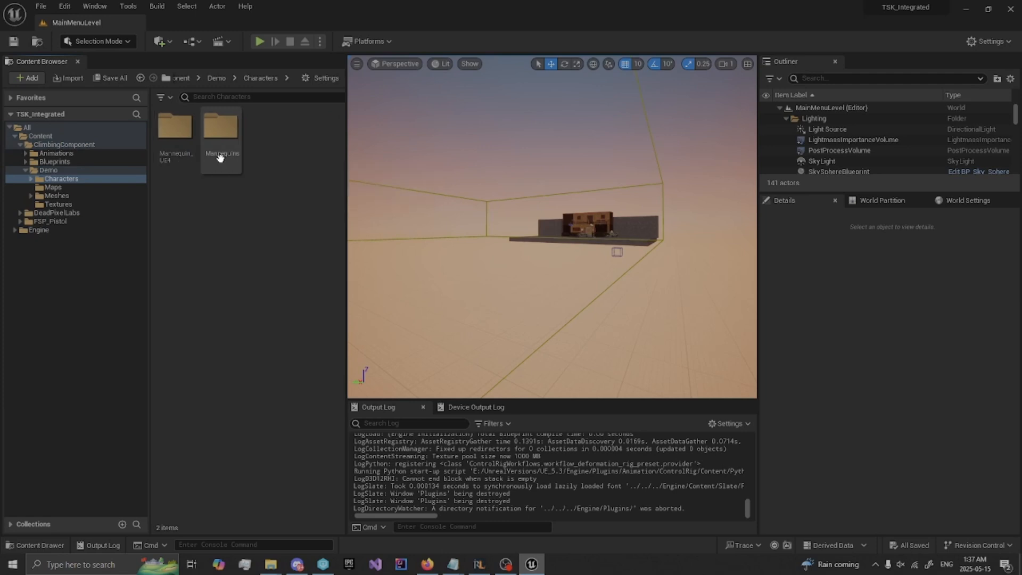
pyautogui.doubleClick(220, 155)
pyautogui.click(266, 156)
pyautogui.doubleClick(266, 156)
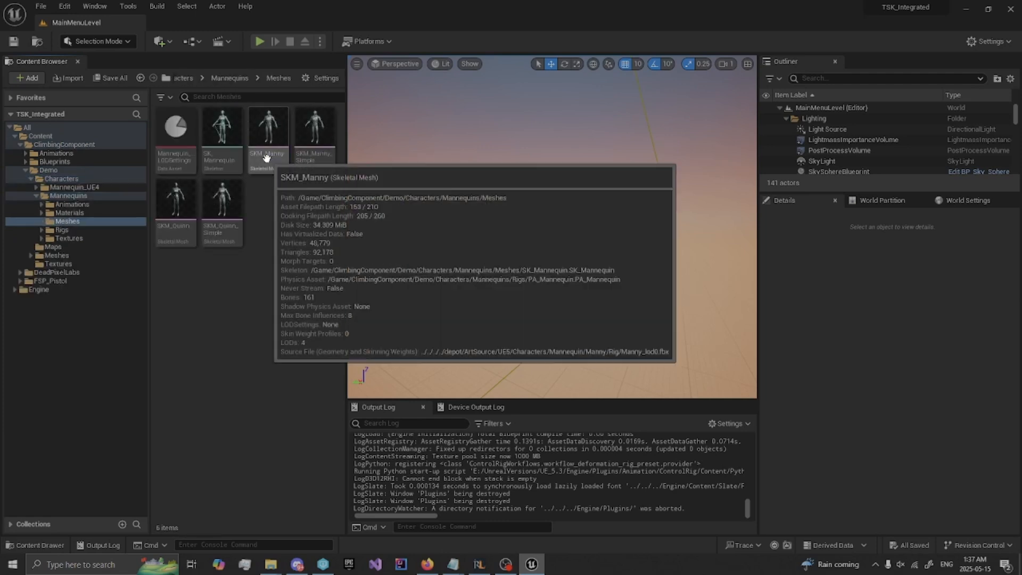
# Step: Delete the ClimbingComponent SK_Mannequin skeleton, replacing its references with the ShooterTemplate SK_Mannequin skeleton, and save the affected assets
pyautogui.click(227, 157)
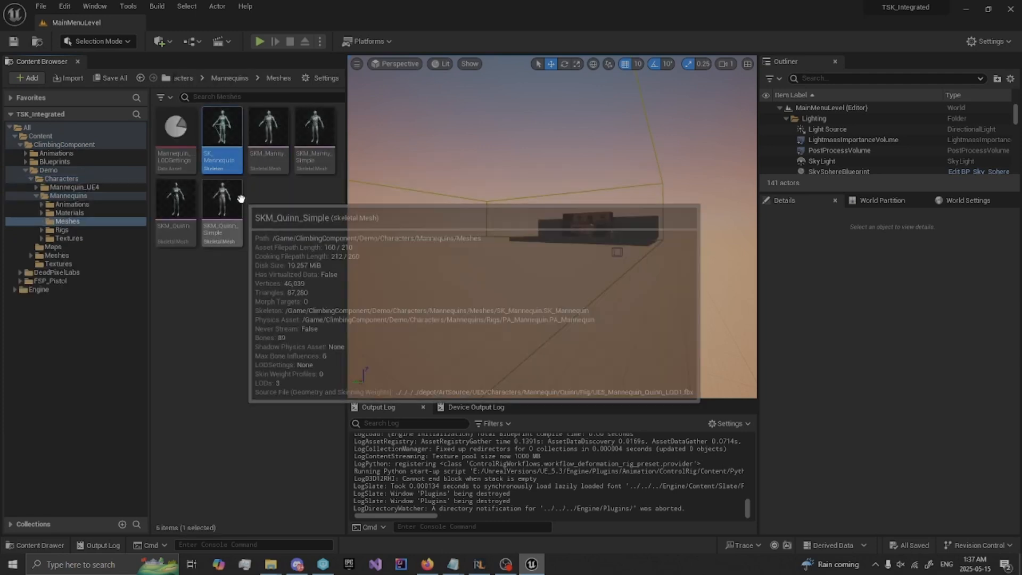
pyautogui.press('Delete')
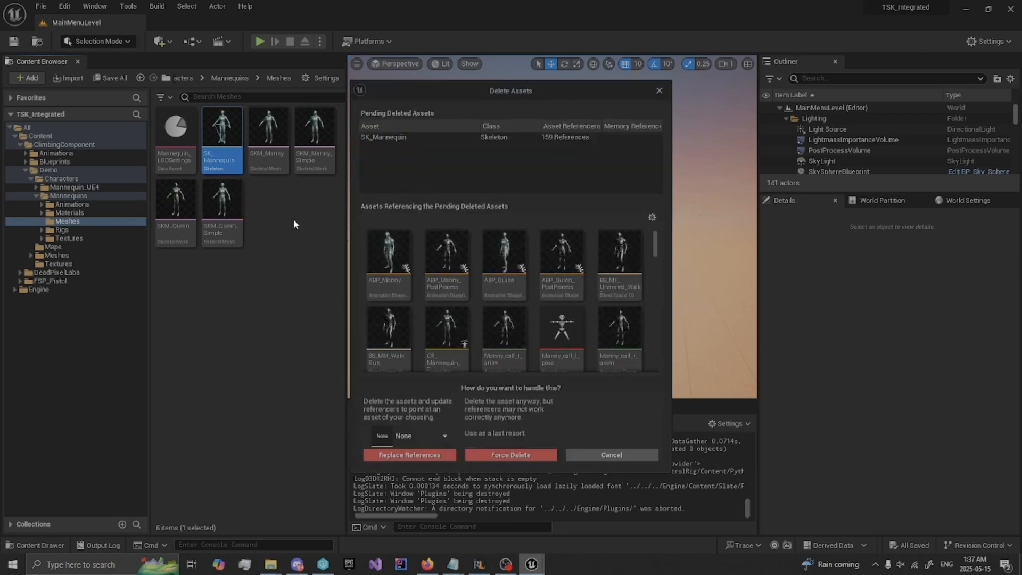
pyautogui.click(421, 435)
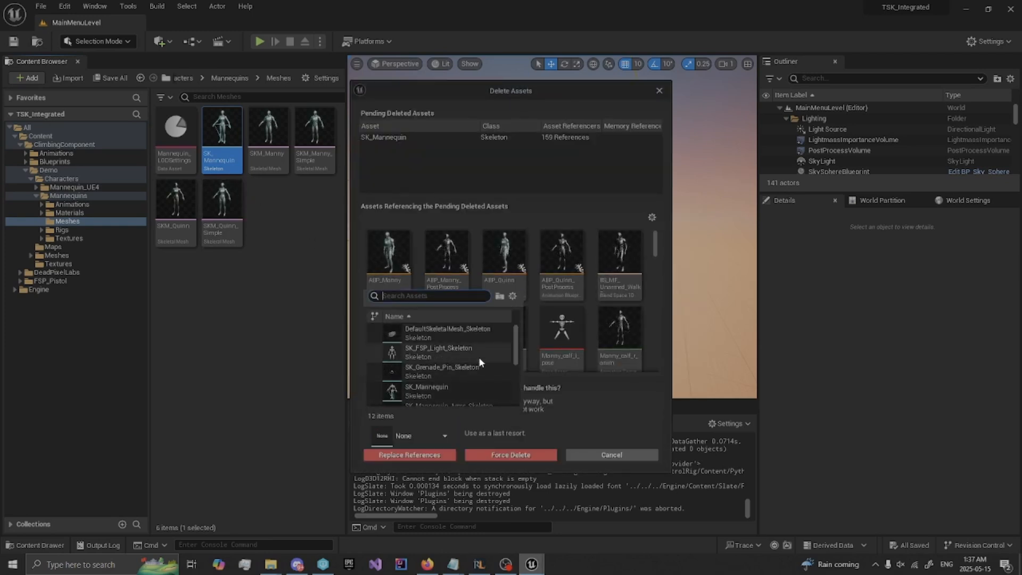
pyautogui.scroll(-3, 466, 355)
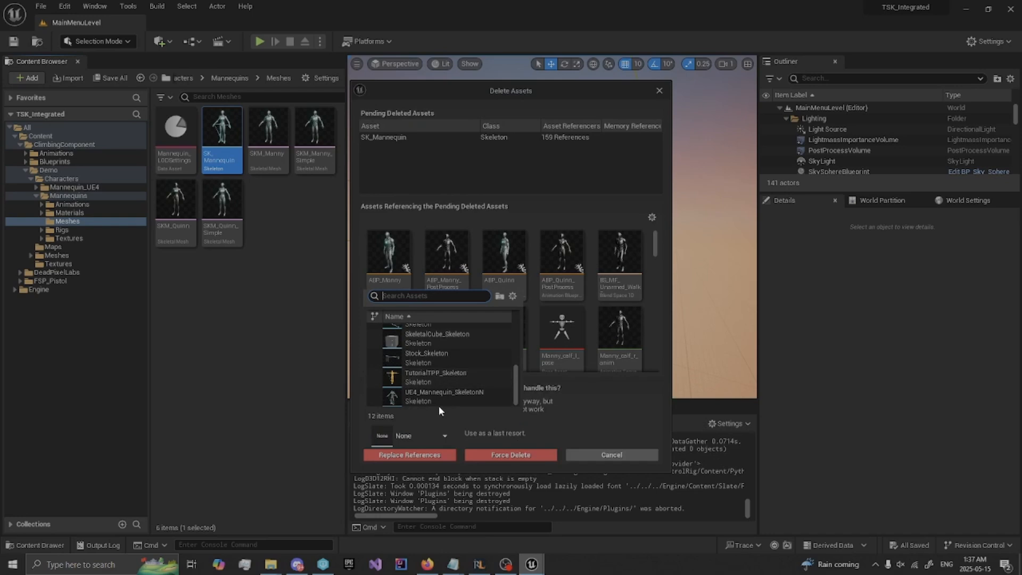
pyautogui.scroll(3, 446, 379)
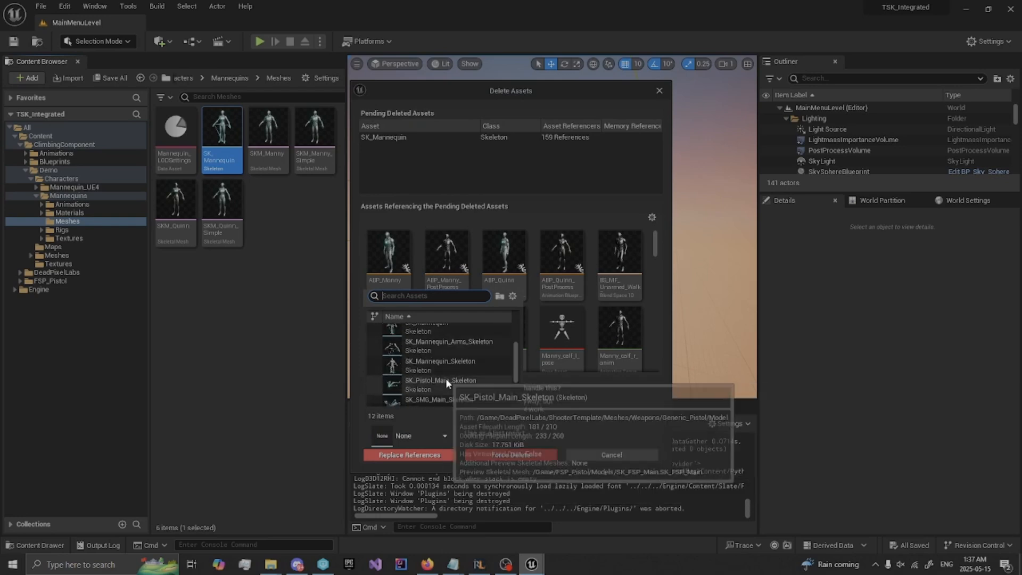
pyautogui.scroll(2, 433, 378)
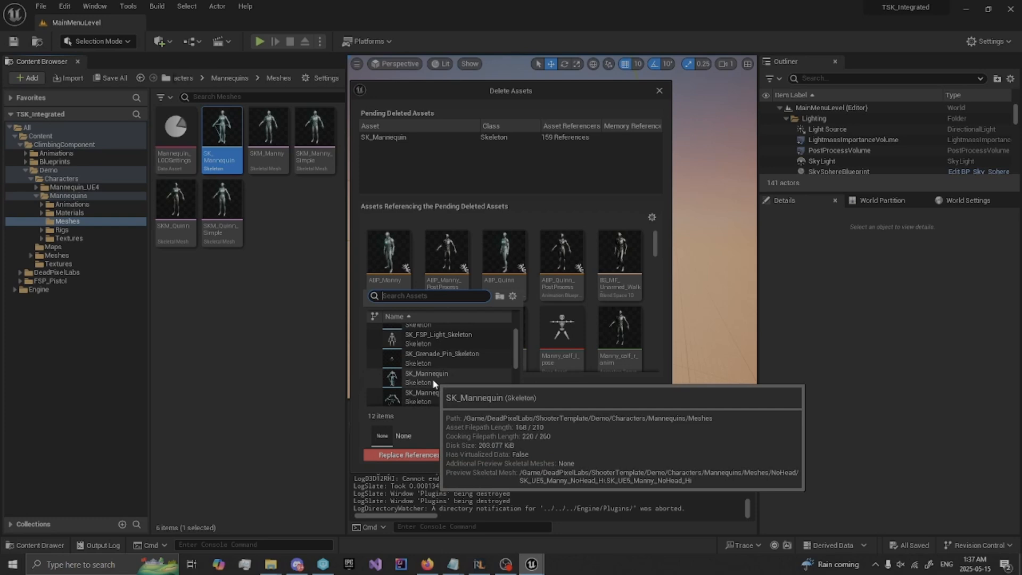
pyautogui.scroll(-1, 432, 378)
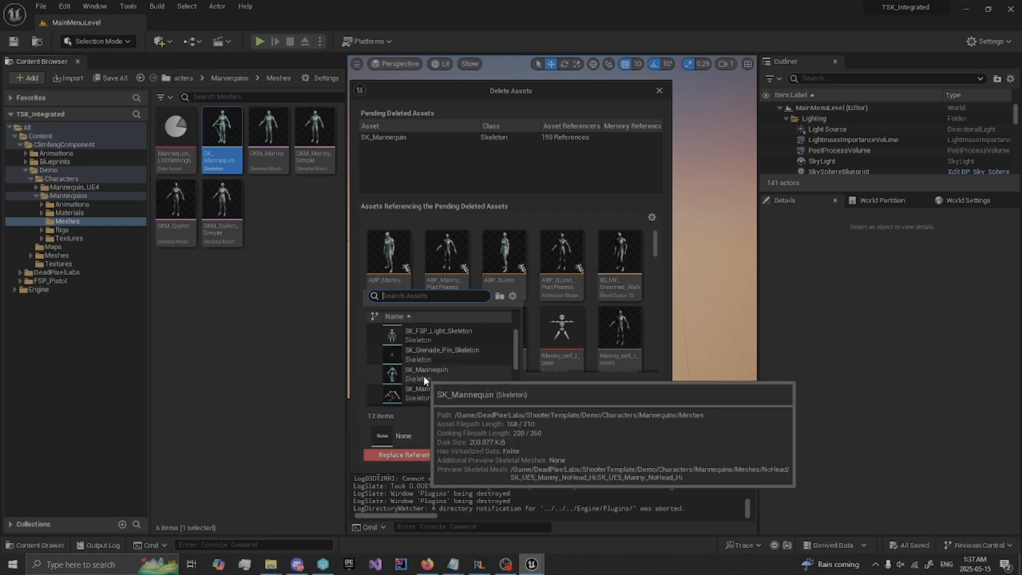
pyautogui.click(423, 375)
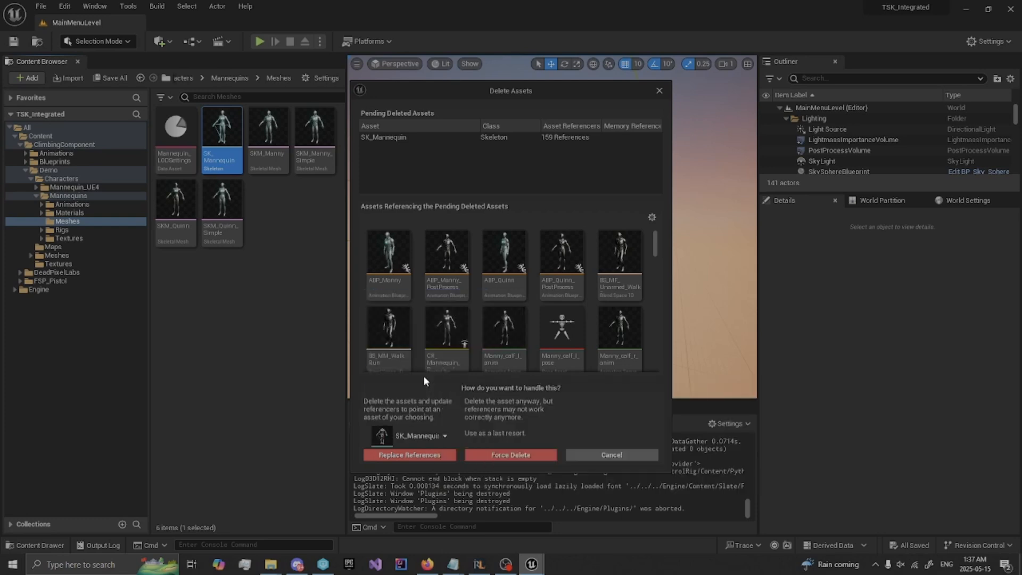
pyautogui.click(414, 454)
pyautogui.click(574, 302)
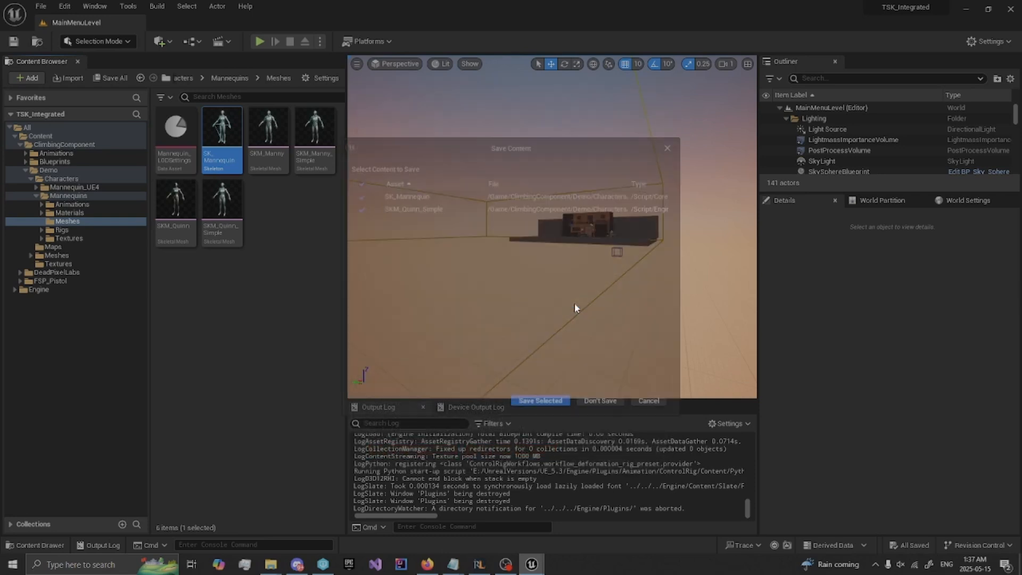
pyautogui.click(542, 403)
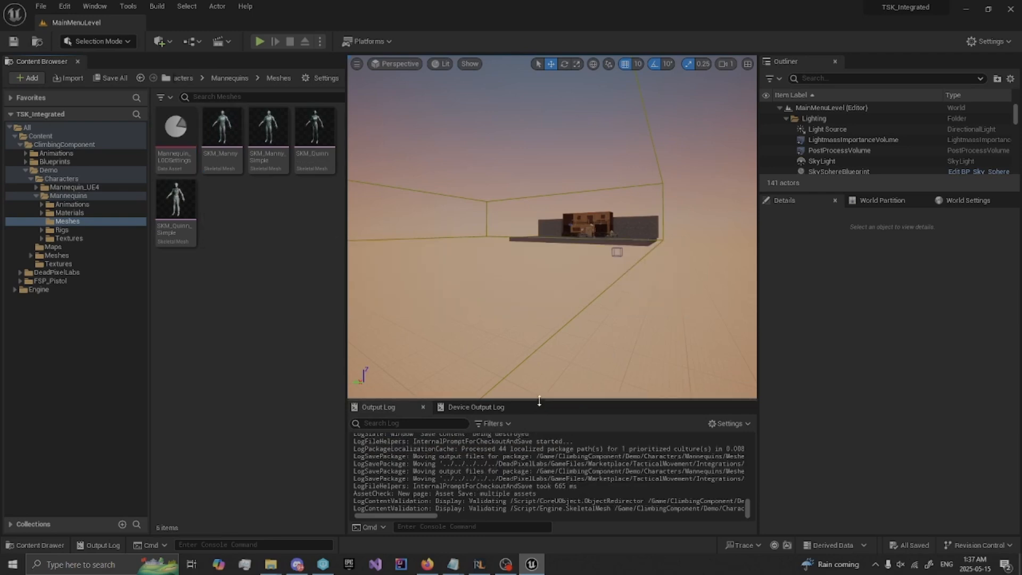
# Step: Fix up redirectors across the whole Content folder
pyautogui.rightClick(35, 139)
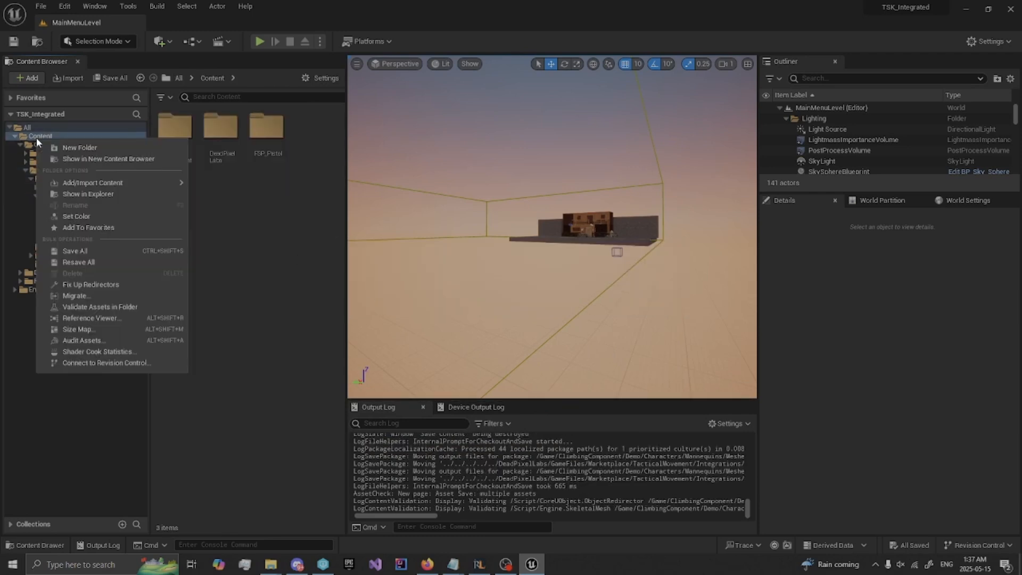
pyautogui.click(104, 283)
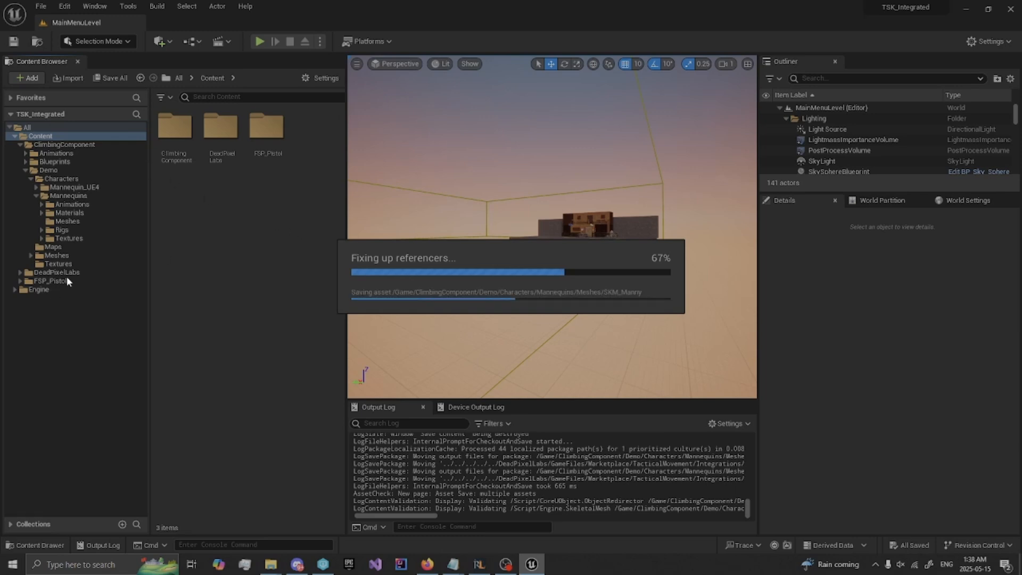
# Step: Open the BP_MasterCharacter blueprint from ClimbingComponent/Blueprints/CharacterBP and dock its editor beside the level tab
pyautogui.click(60, 162)
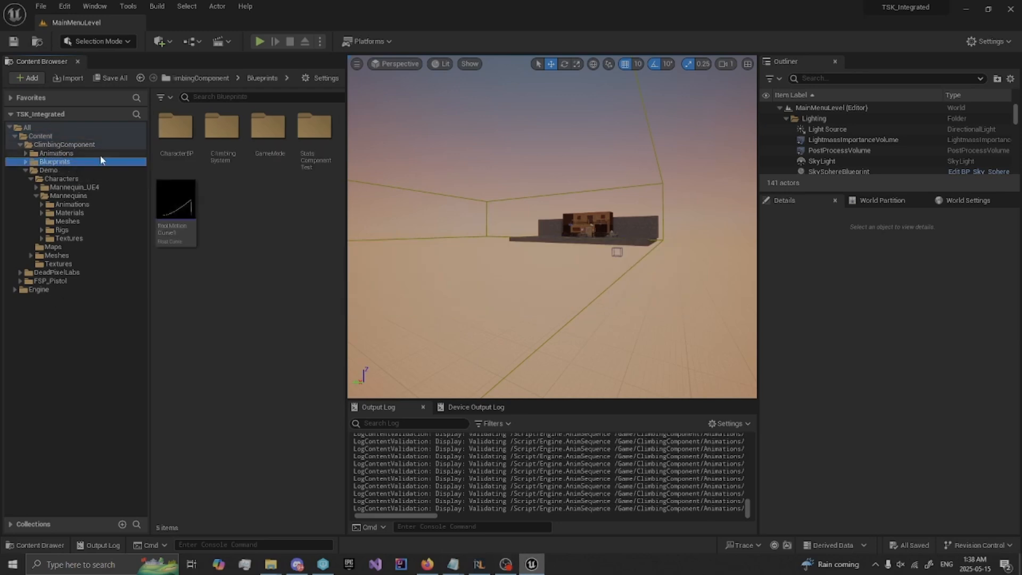
pyautogui.doubleClick(175, 158)
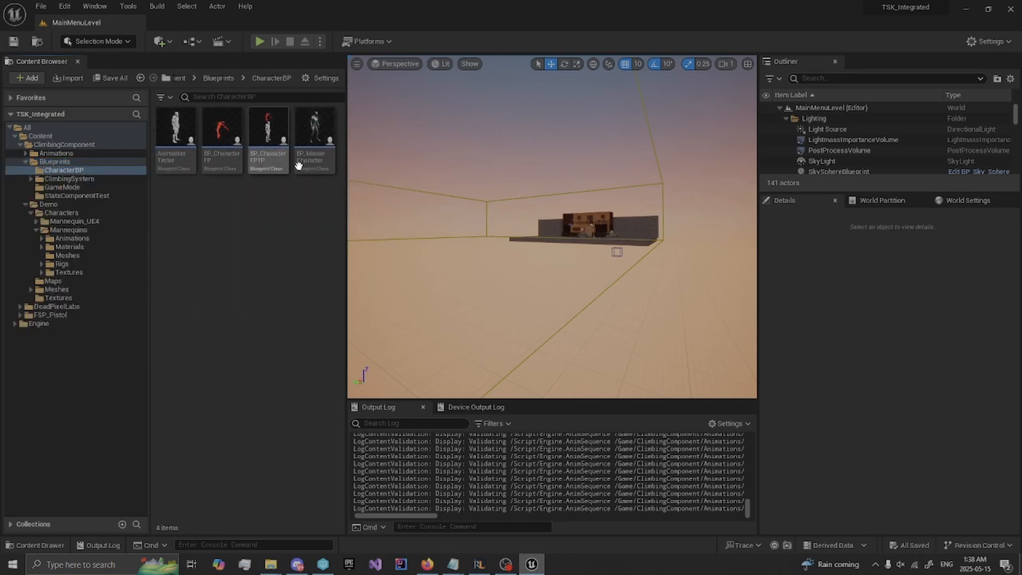
pyautogui.click(314, 168)
pyautogui.doubleClick(314, 169)
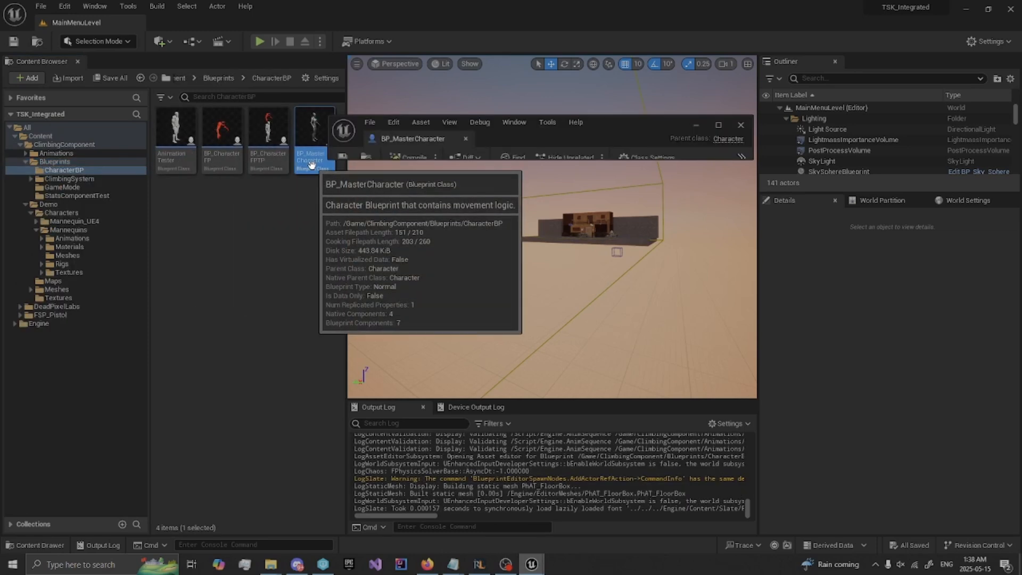
pyautogui.moveTo(379, 136); pyautogui.dragTo(205, 22)
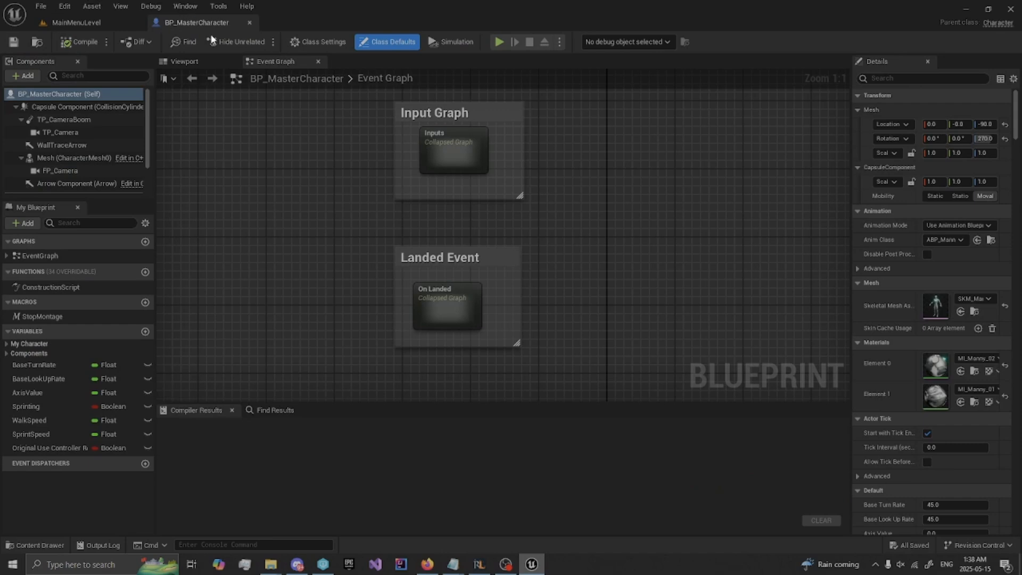
# Step: Examine the event graph and components of BP_MasterCharacter, including its Input Graph and Landed Event sections
pyautogui.scroll(-3, 337, 207)
pyautogui.moveTo(317, 145); pyautogui.dragTo(330, 256, button='right')
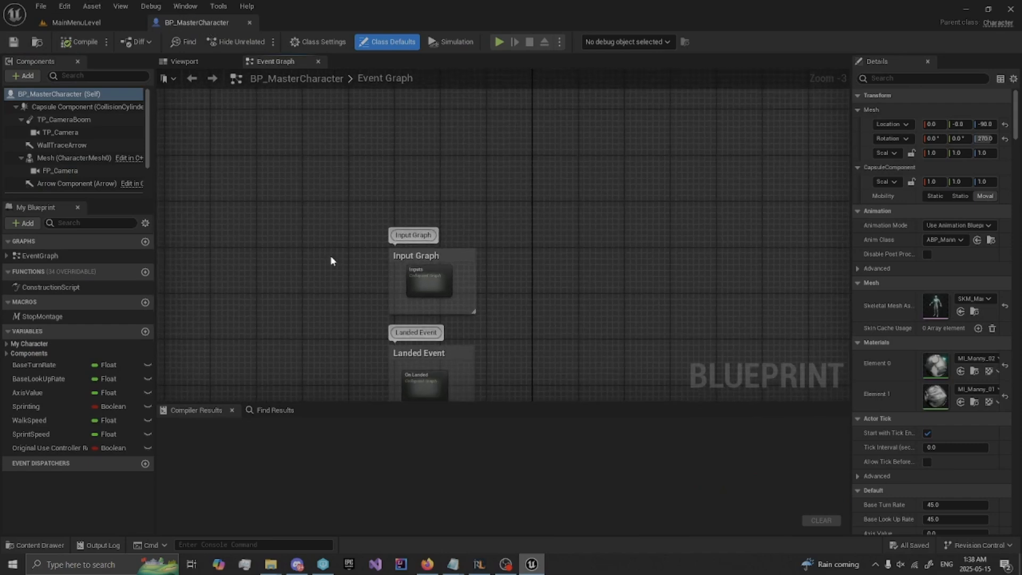
pyautogui.scroll(-1, 330, 255)
pyautogui.doubleClick(70, 253)
pyautogui.moveTo(273, 310); pyautogui.dragTo(295, 281, button='right')
pyautogui.moveTo(356, 222)
pyautogui.scroll(-2, 311, 232)
pyautogui.click(90, 22)
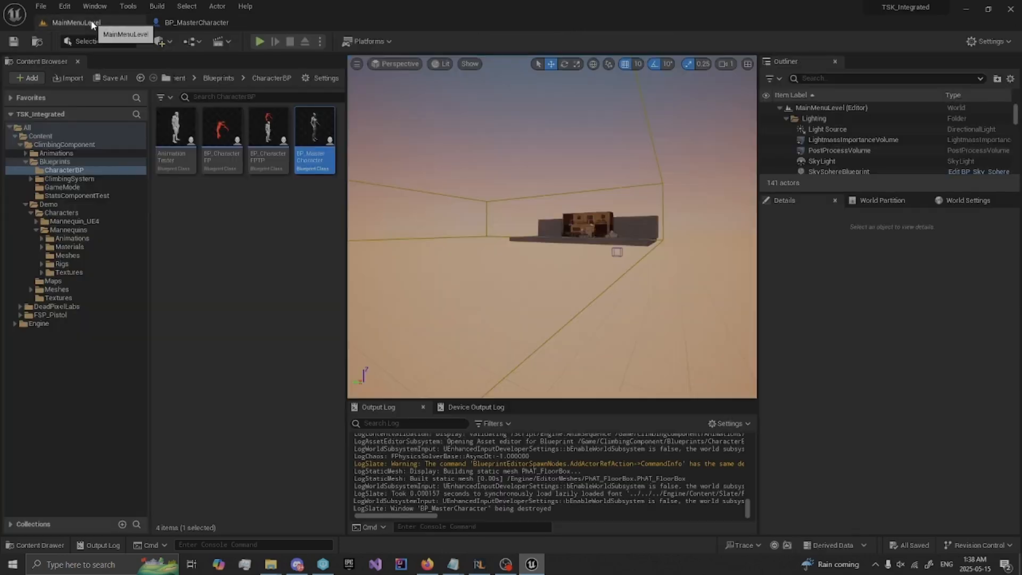
pyautogui.click(176, 24)
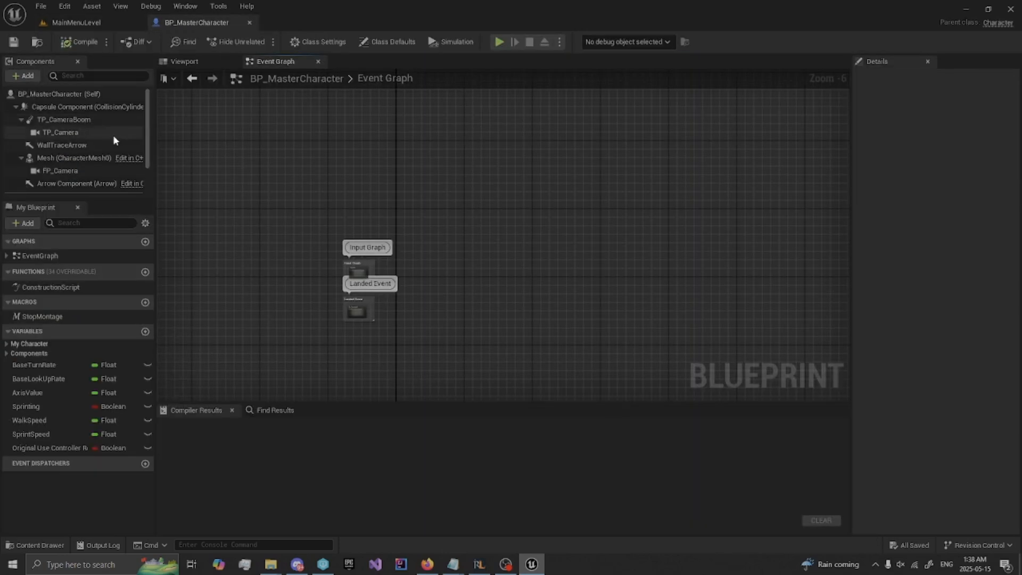
pyautogui.scroll(-3, 112, 154)
# Step: Open the BP_MasterCharacter blueprint from DeadPixelLabs/ShooterTemplate/Blueprints/Character and bring up its event graph
pyautogui.click(76, 22)
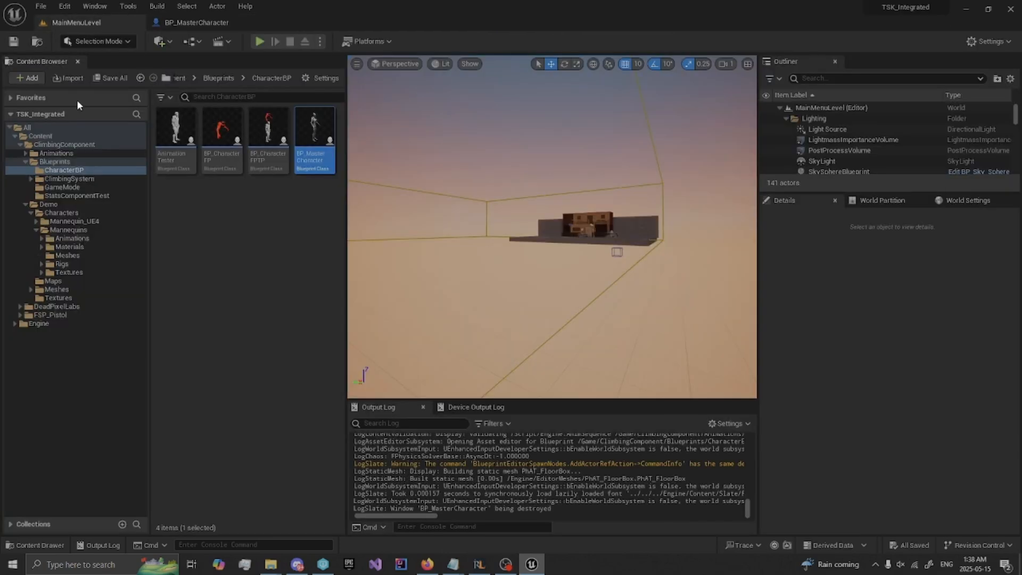
pyautogui.click(50, 306)
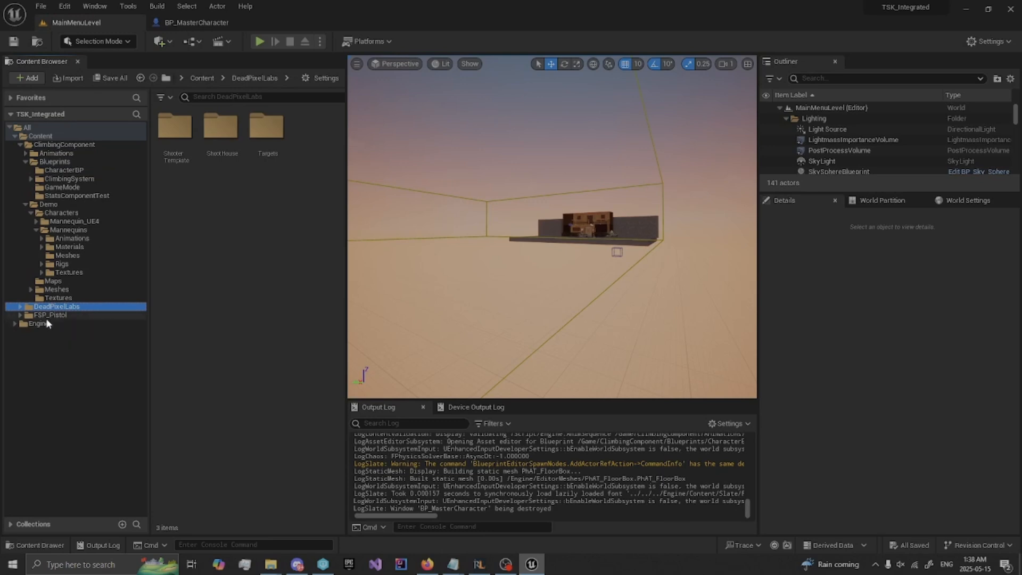
pyautogui.doubleClick(181, 160)
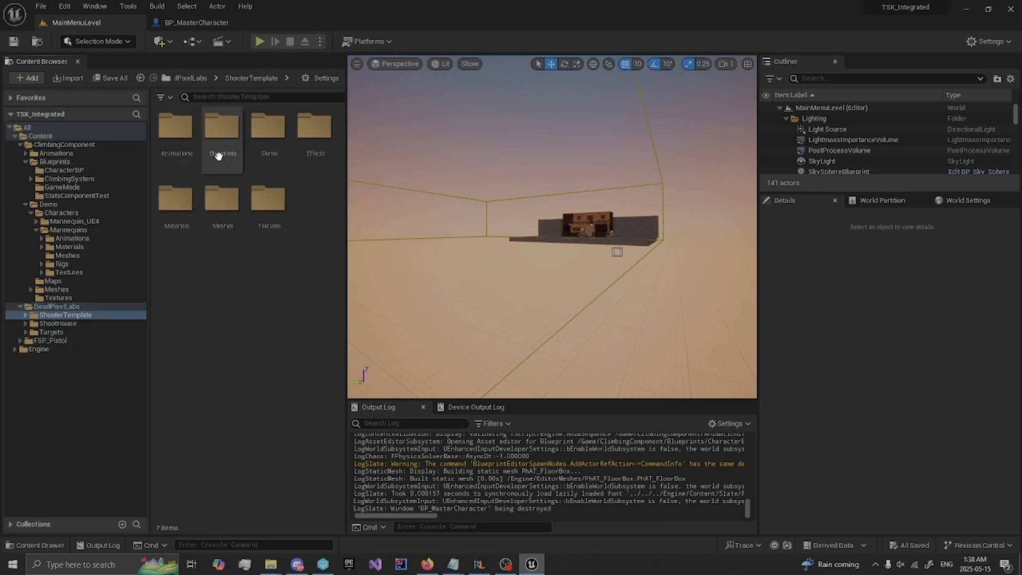
pyautogui.doubleClick(219, 154)
pyautogui.doubleClick(175, 153)
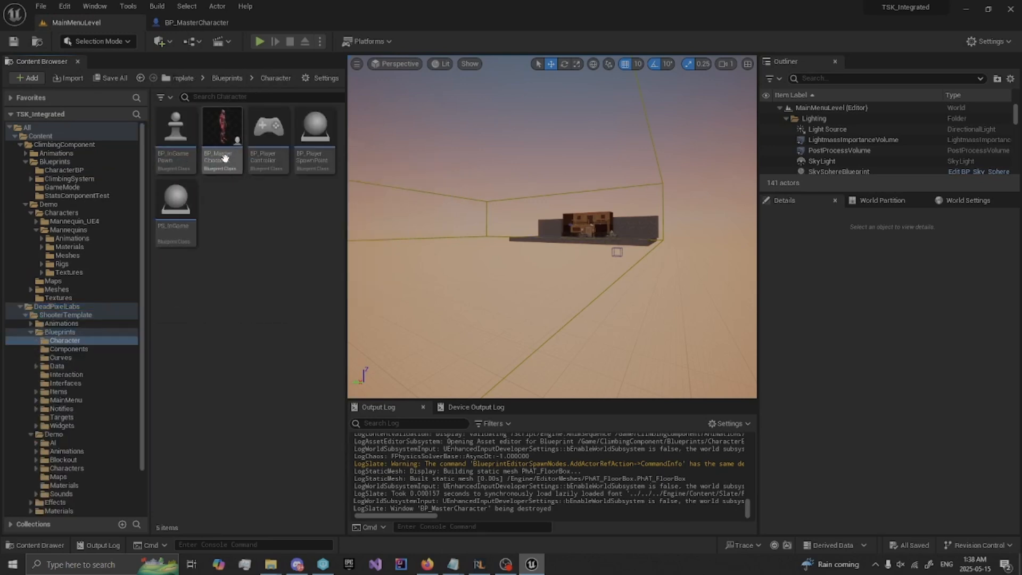
pyautogui.doubleClick(219, 162)
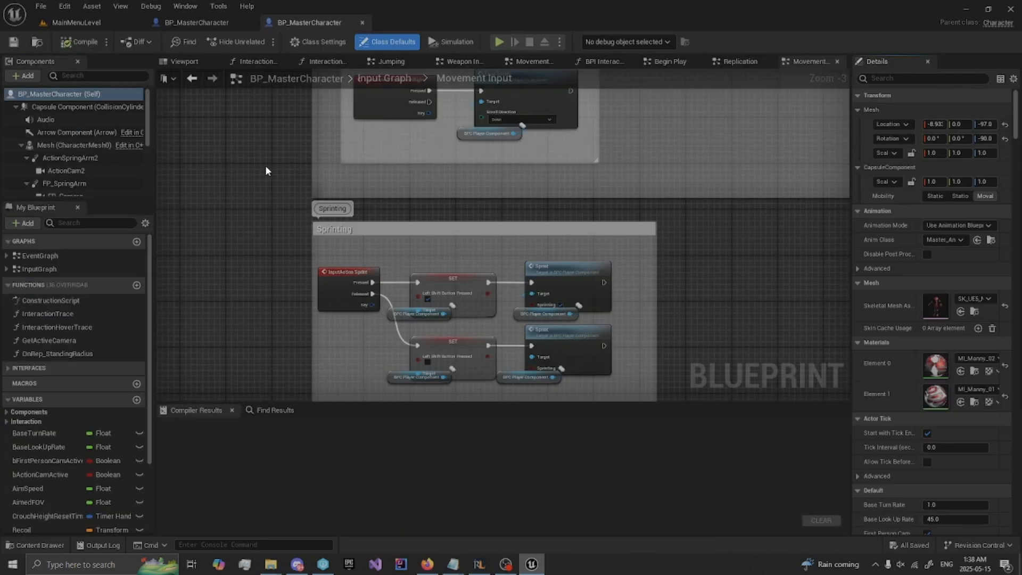
pyautogui.click(46, 256)
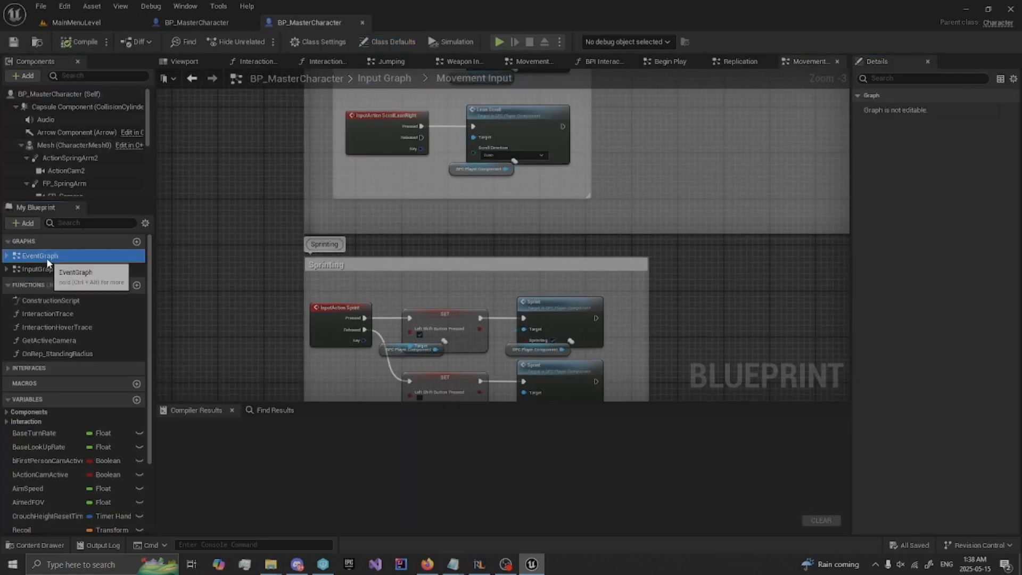
pyautogui.doubleClick(47, 258)
pyautogui.scroll(4, 367, 293)
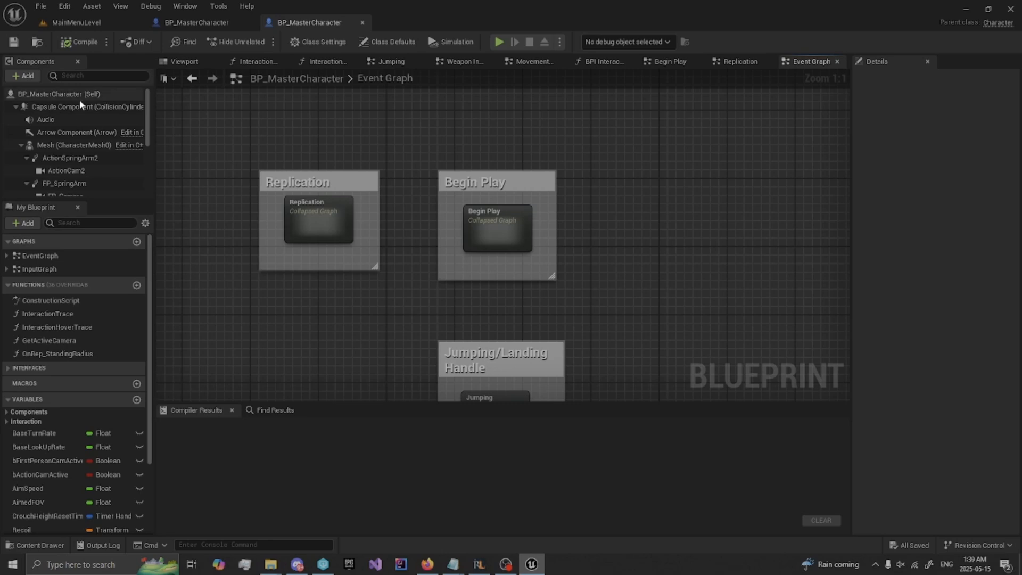
# Step: Add a Motion Warping component to the ShooterTemplate BP_MasterCharacter
pyautogui.click(25, 75)
pyautogui.write('mot')
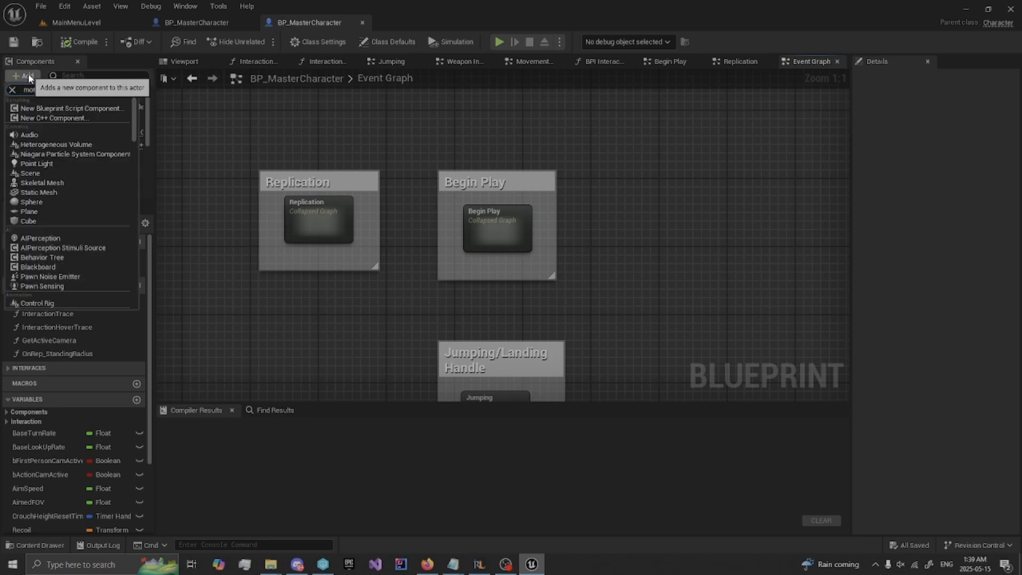
pyautogui.write('ionwar')
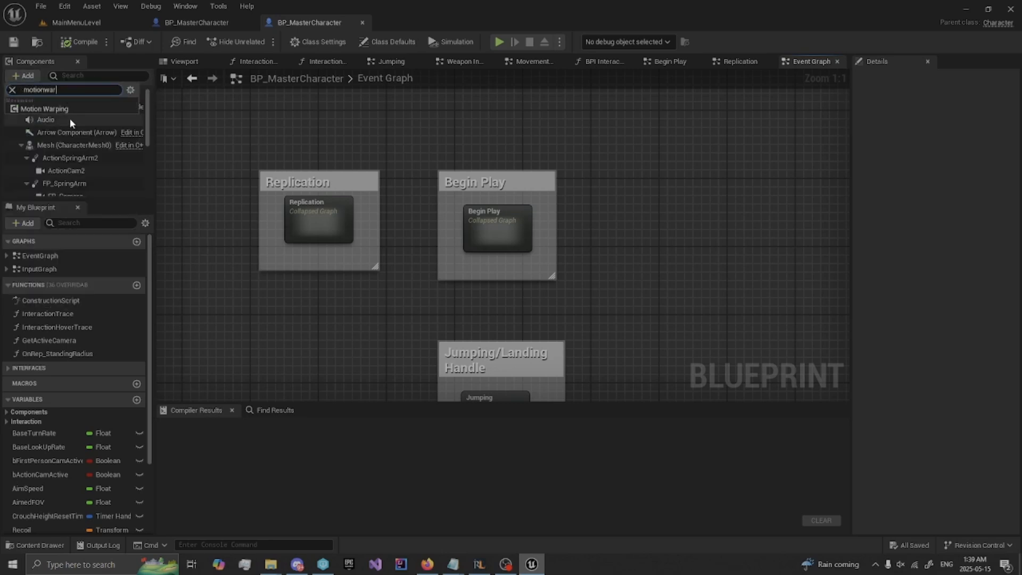
pyautogui.click(66, 109)
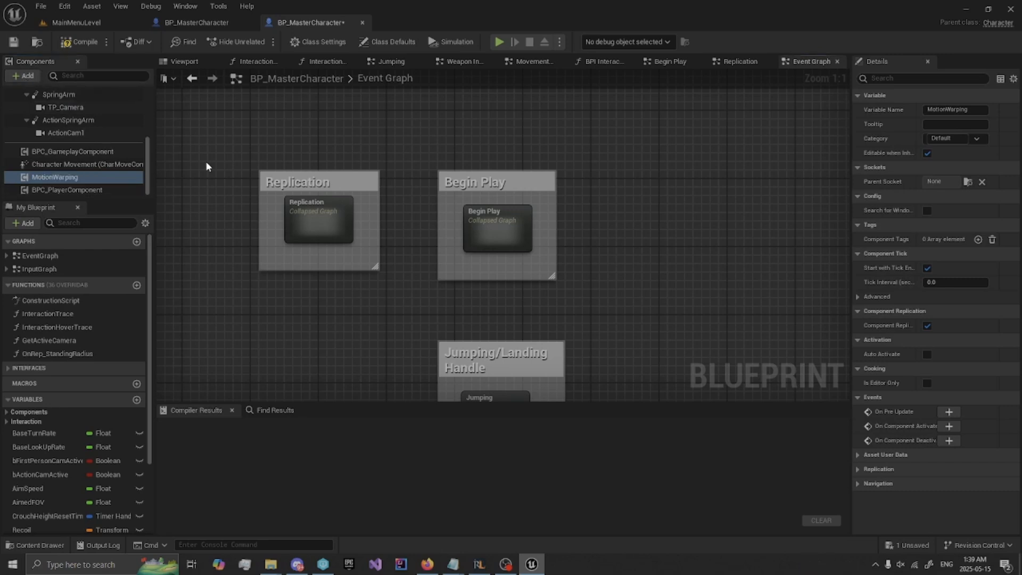
# Step: Add the BPC_Climbing_Component to the ShooterTemplate BP_MasterCharacter and compile the blueprint
pyautogui.click(29, 76)
pyautogui.write('cl')
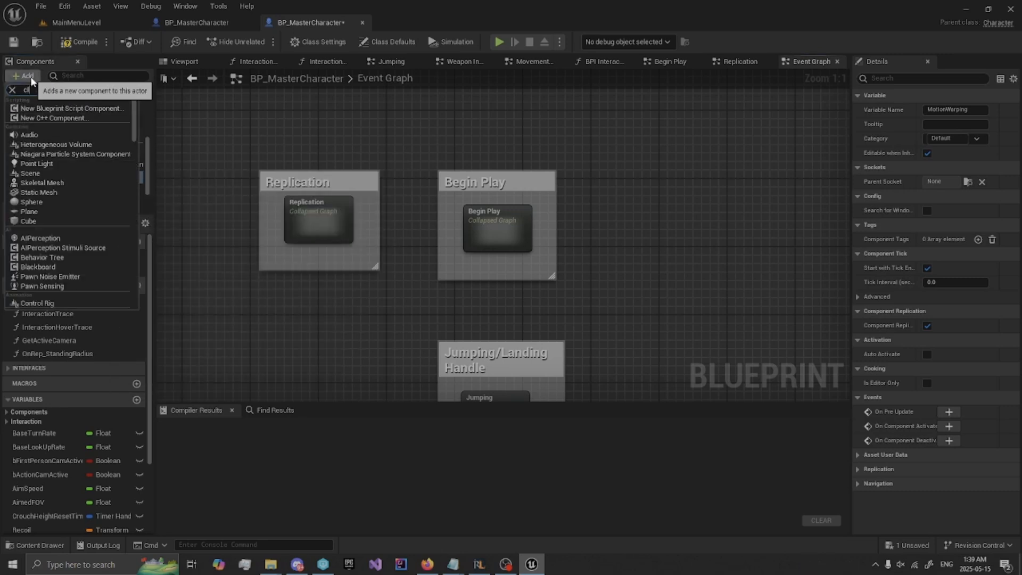
pyautogui.write('imbing')
pyautogui.click(77, 110)
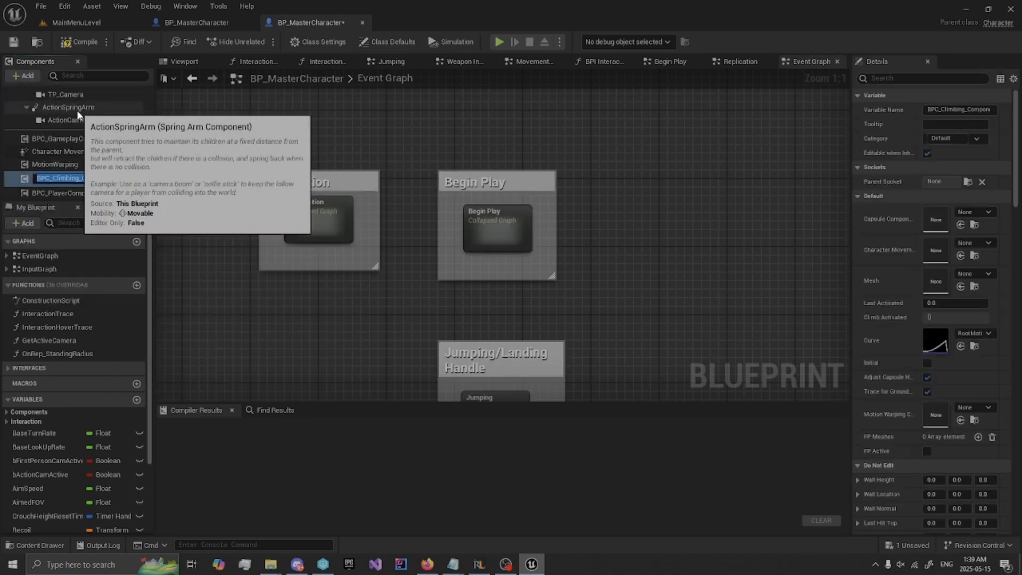
pyautogui.click(197, 143)
pyautogui.click(78, 44)
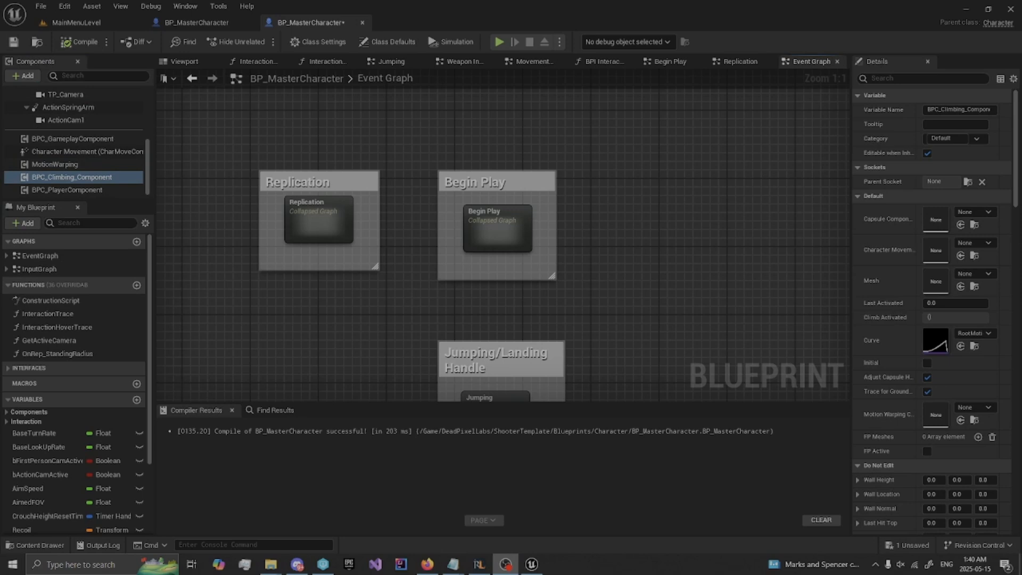
pyautogui.click(79, 42)
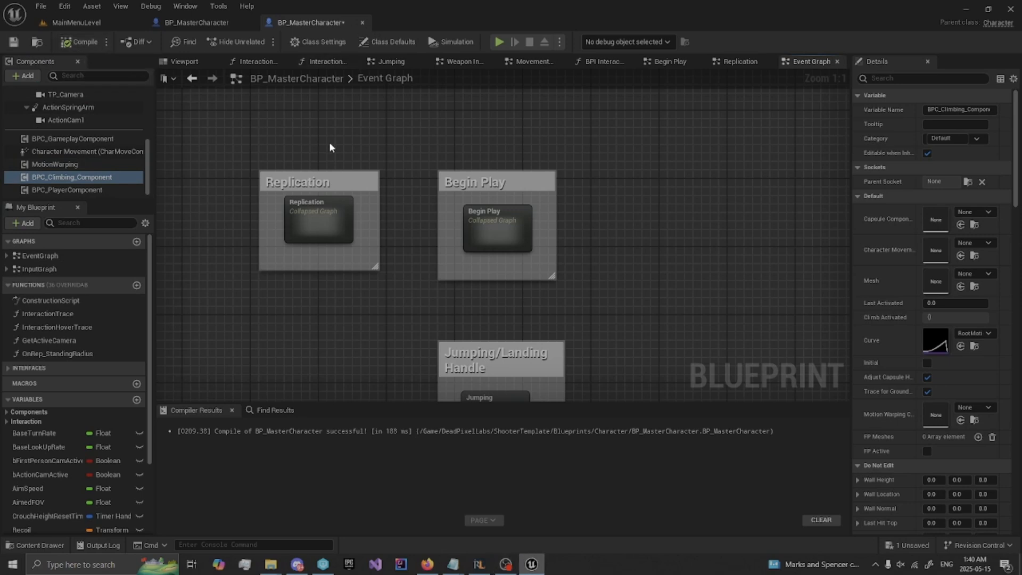
# Step: Copy the Climb/Vault call and its Climbing Component reference from the Climb section of the ClimbingComponent BP_MasterCharacter's Inputs graph
pyautogui.click(232, 27)
pyautogui.click(280, 65)
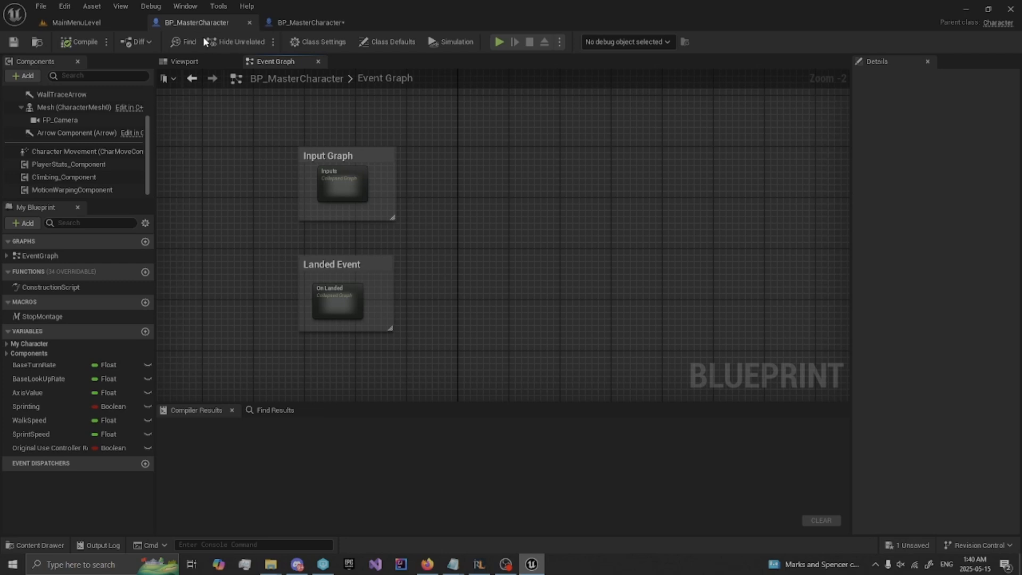
pyautogui.doubleClick(355, 195)
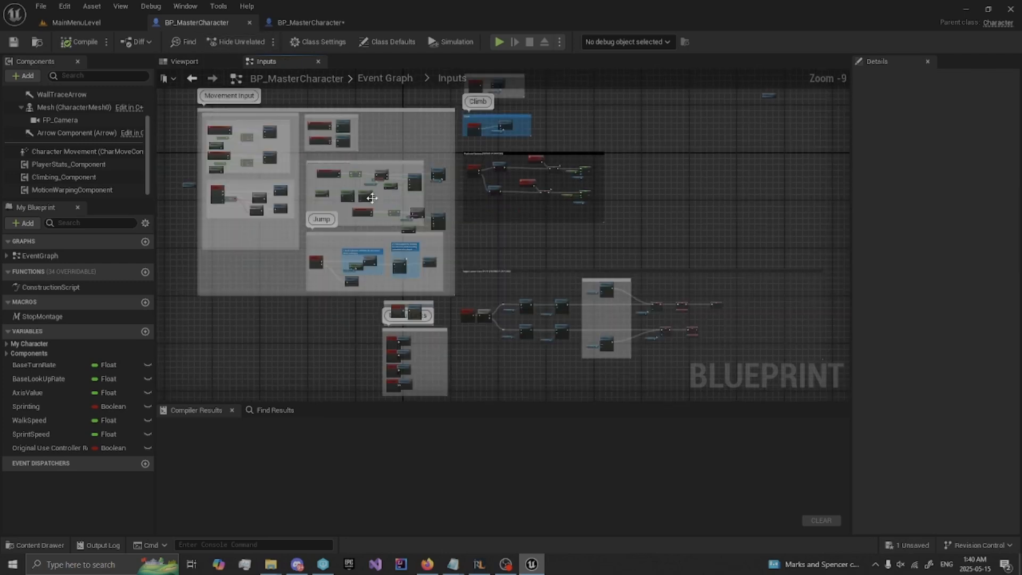
pyautogui.scroll(5, 372, 198)
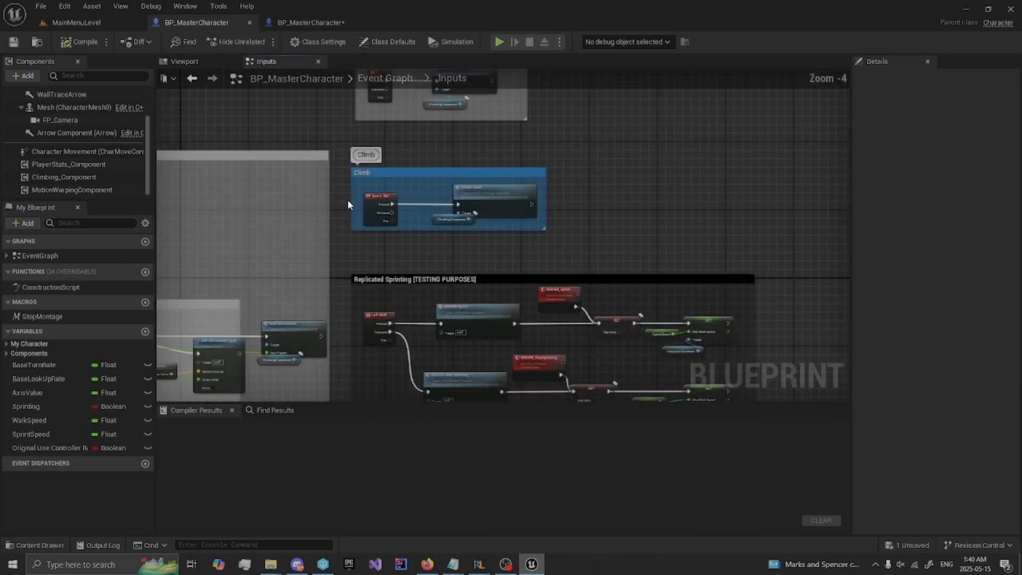
pyautogui.moveTo(417, 185); pyautogui.dragTo(498, 238)
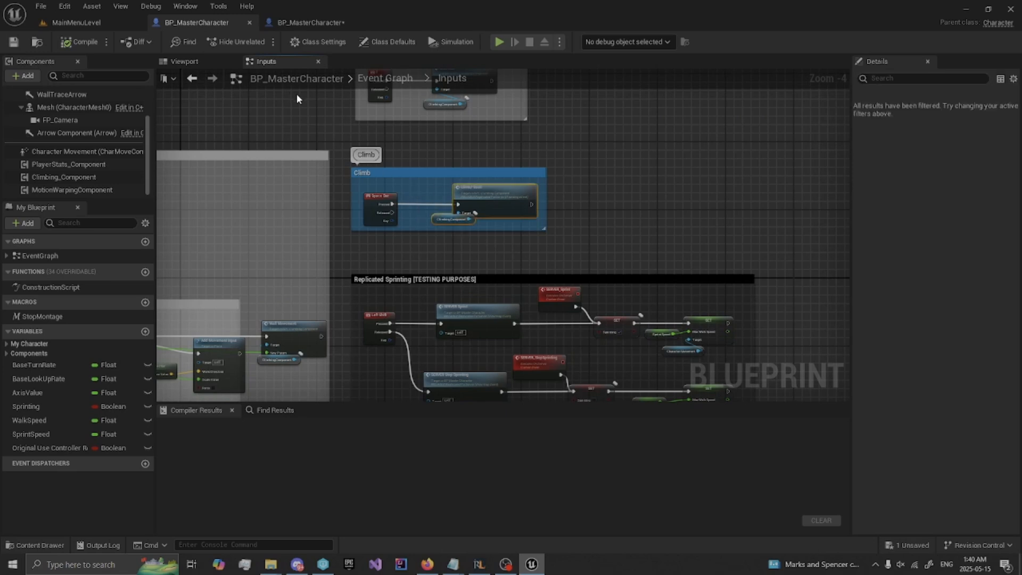
# Step: Paste the Climb/Vault nodes into the ShooterTemplate character's Movement Input graph and replace their component reference with BPC_Climbing_Component
pyautogui.click(312, 23)
pyautogui.moveTo(407, 299); pyautogui.dragTo(404, 233, button='right')
pyautogui.doubleClick(59, 268)
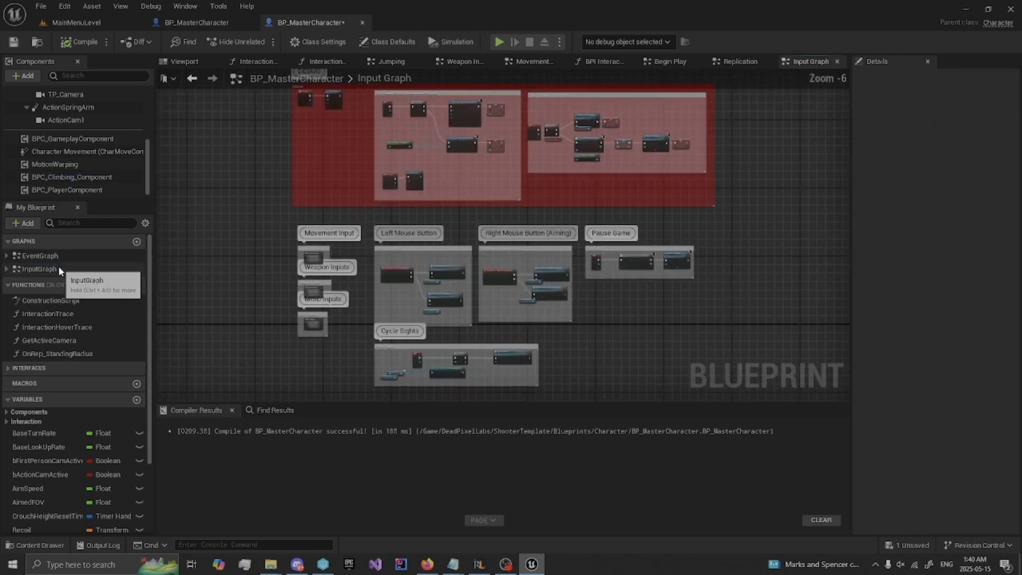
pyautogui.scroll(4, 303, 262)
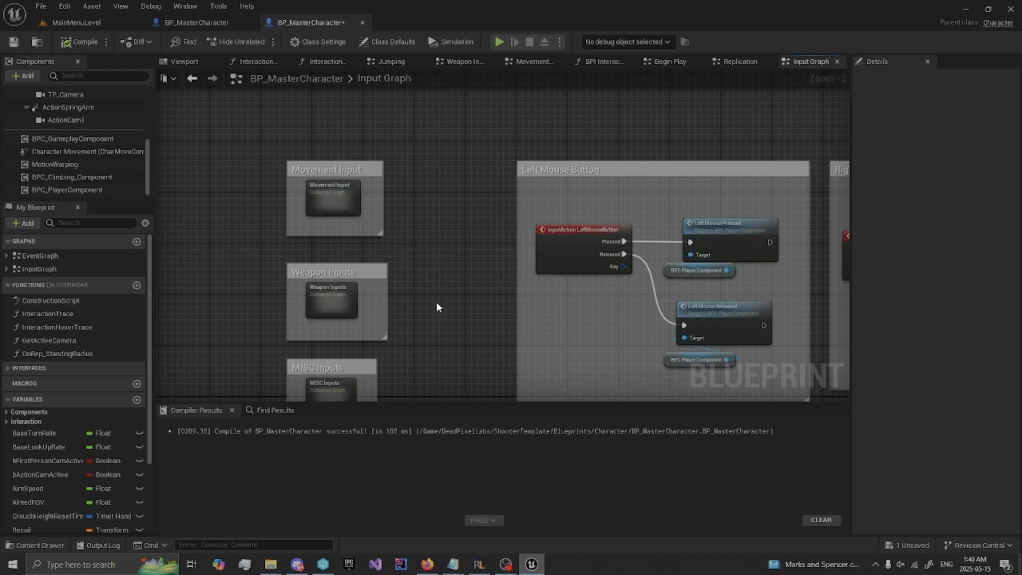
pyautogui.moveTo(436, 301); pyautogui.dragTo(408, 291, button='right')
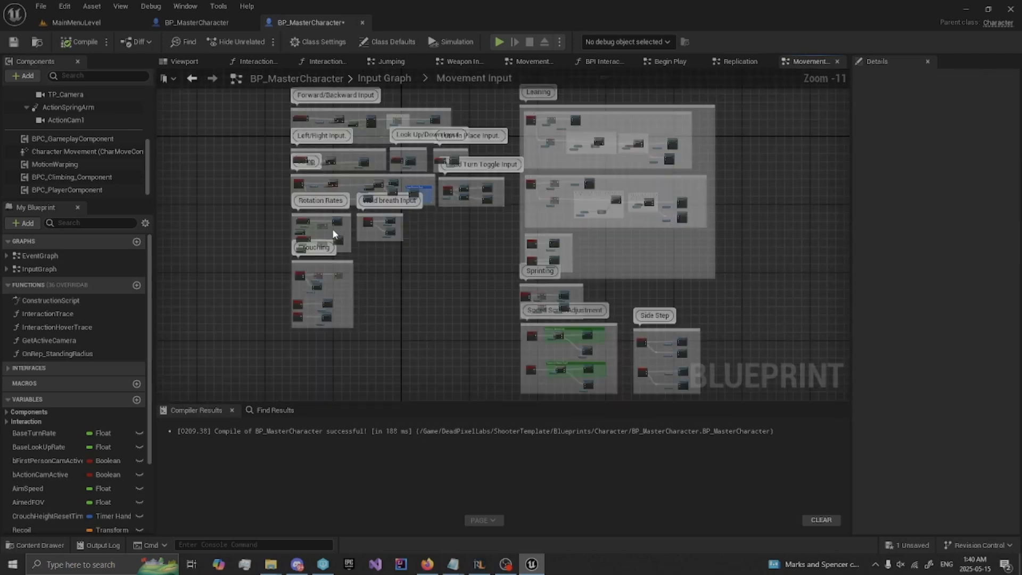
pyautogui.scroll(4, 263, 170)
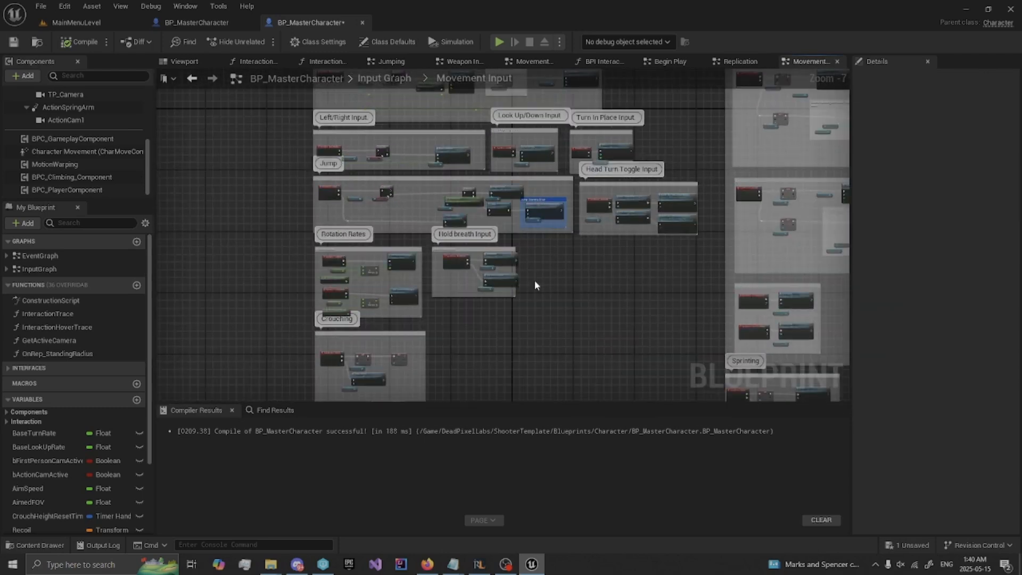
pyautogui.moveTo(542, 276); pyautogui.dragTo(431, 276, button='right')
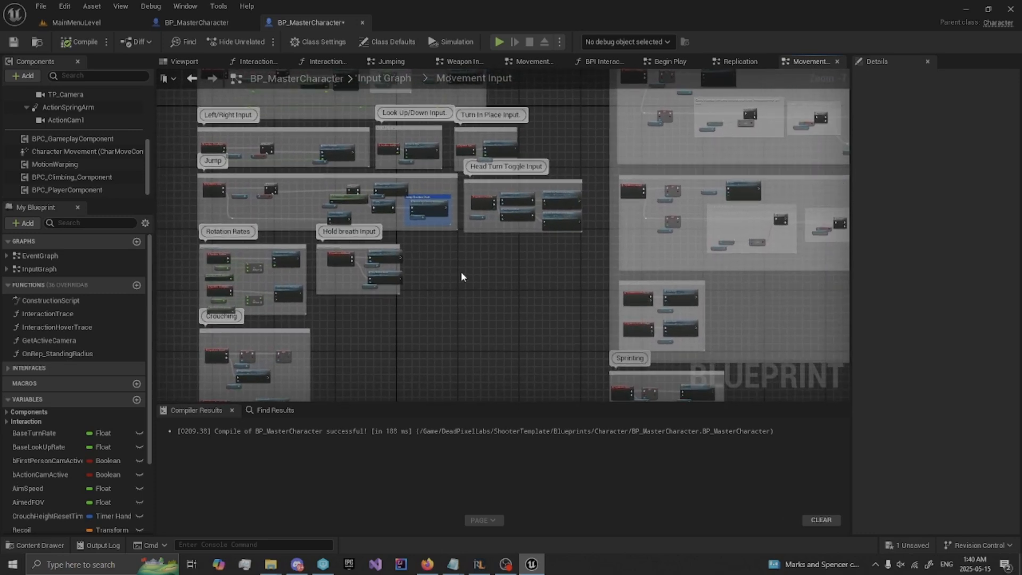
pyautogui.hotkey('ctrl', 'v')
pyautogui.scroll(3, 463, 274)
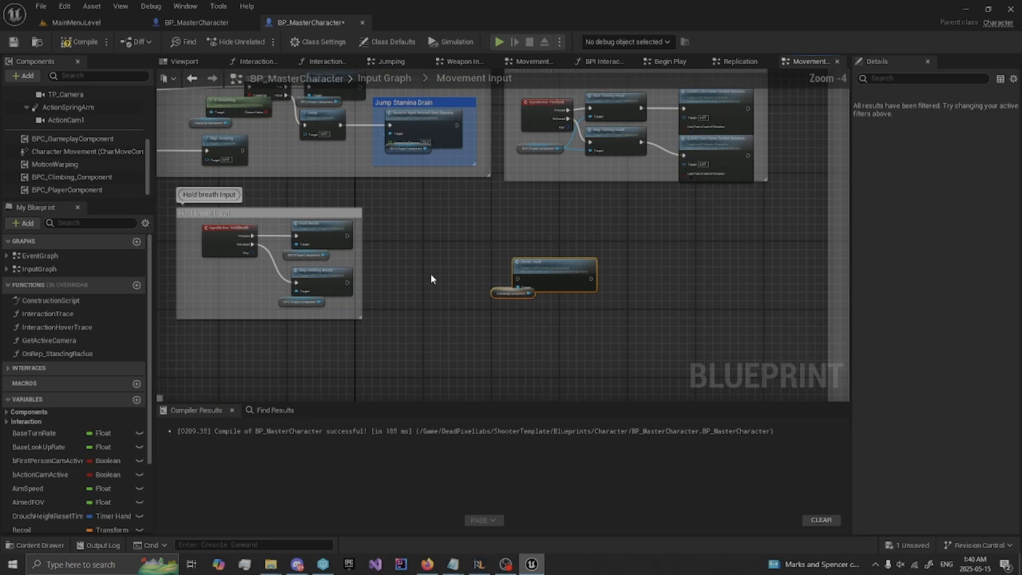
pyautogui.moveTo(50, 176); pyautogui.dragTo(491, 294)
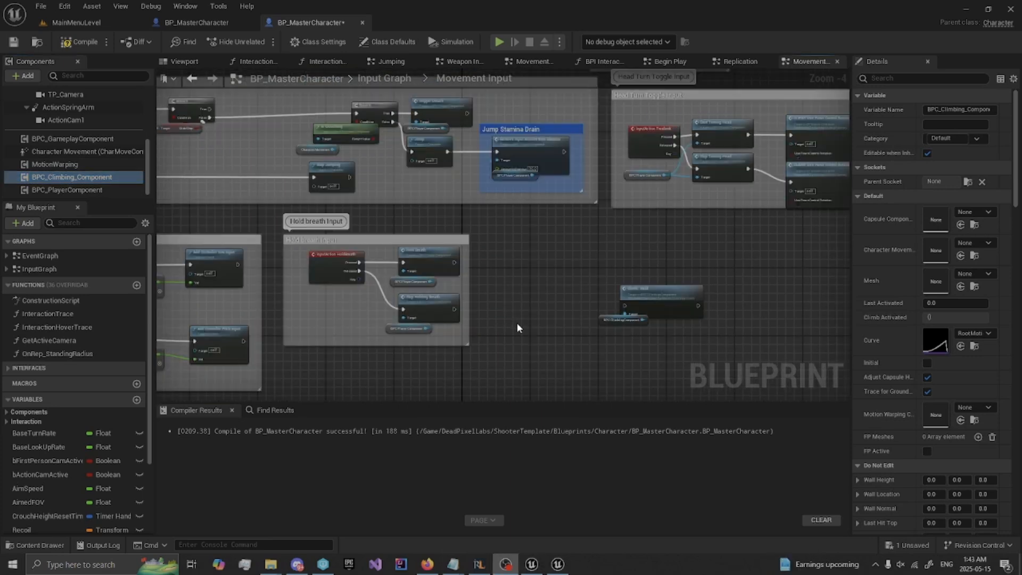
# Step: Check the key used in the original Climb section and add a Space Bar key event near the pasted Climb/Vault node
pyautogui.moveTo(517, 328); pyautogui.dragTo(492, 314, button='right')
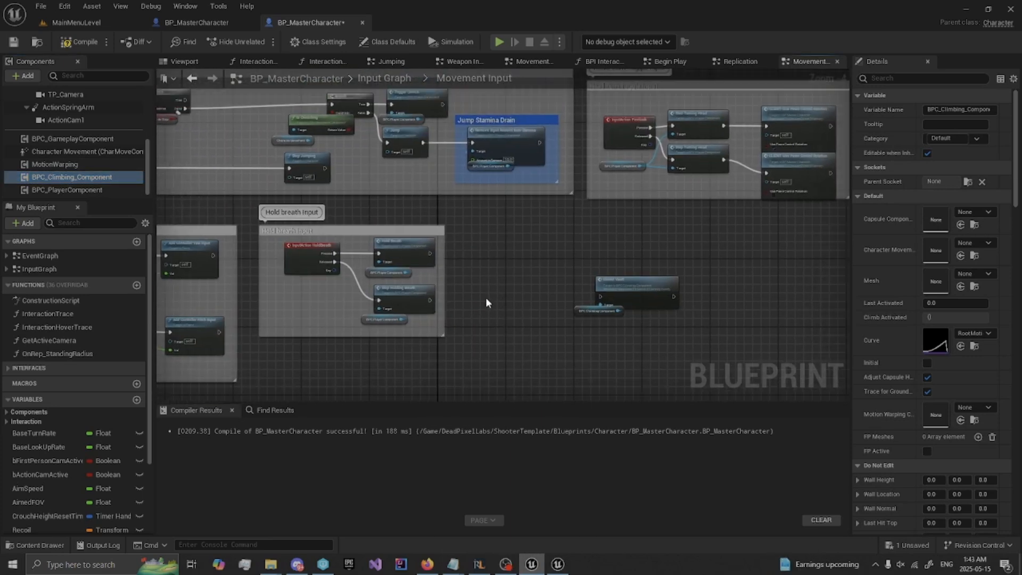
pyautogui.click(192, 79)
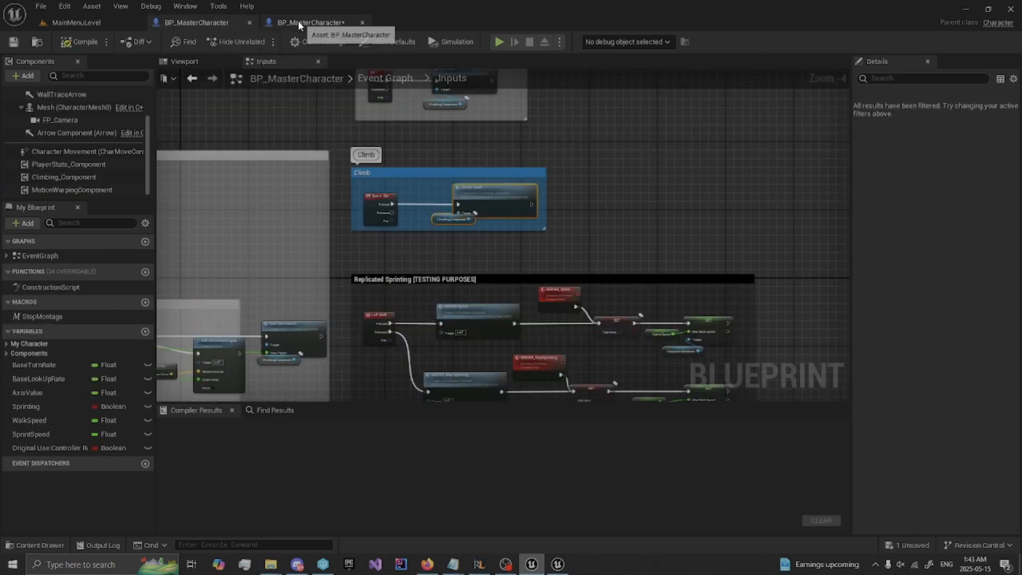
pyautogui.hotkey('alt', 'Right')
pyautogui.rightClick(509, 282)
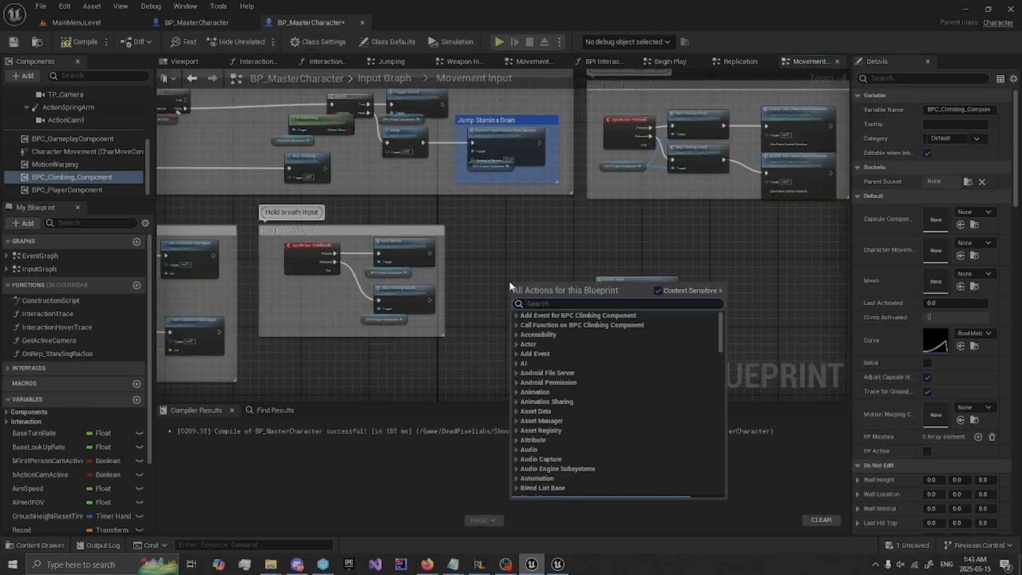
pyautogui.write('spawnba')
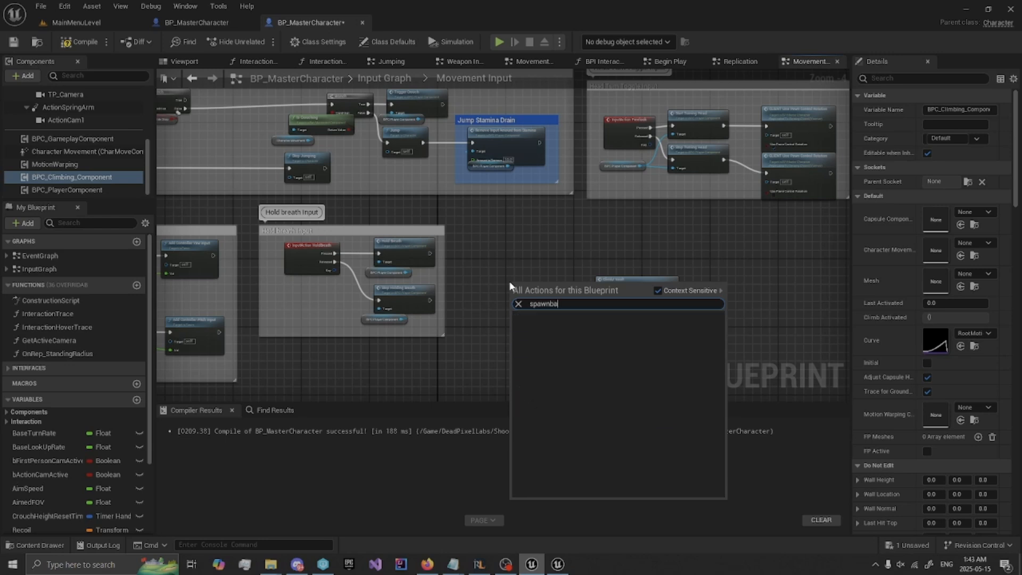
pyautogui.write('r')
pyautogui.press('BackSpace')
pyautogui.press('BackSpace')
pyautogui.press('BackSpace')
pyautogui.press('BackSpace')
pyautogui.press('BackSpace')
pyautogui.write('cebar')
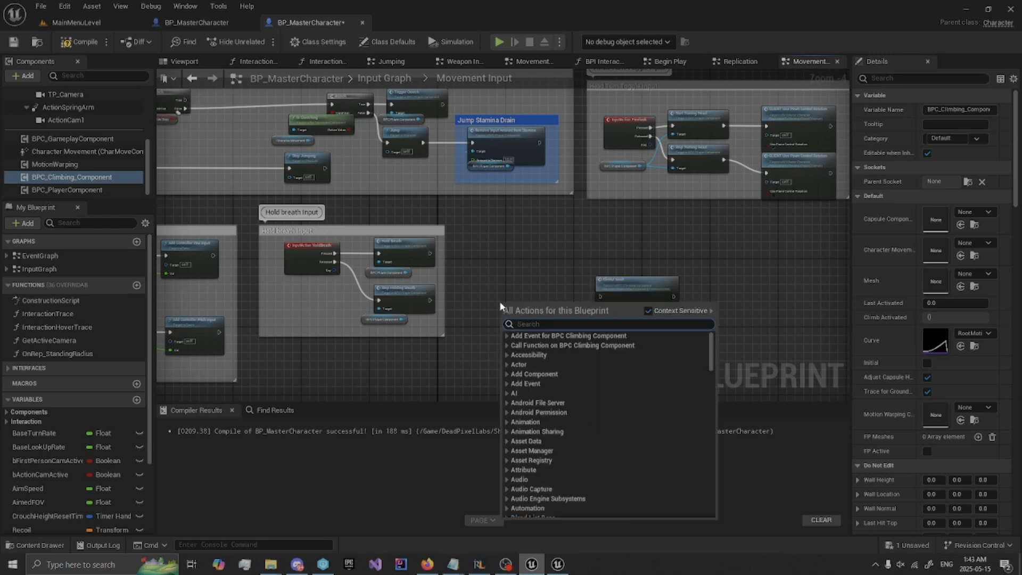
pyautogui.click(538, 389)
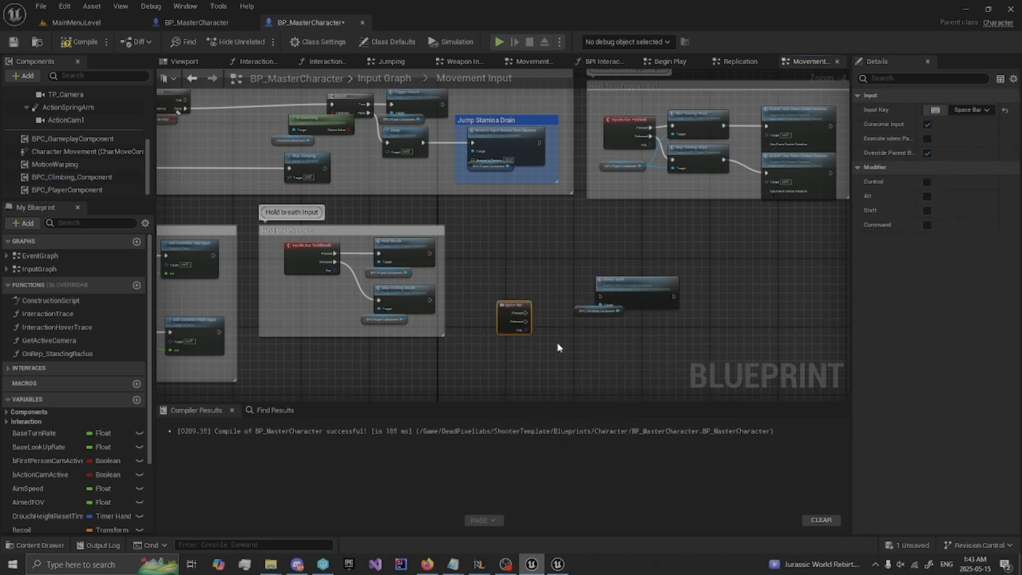
# Step: Connect the Space Bar event's Pressed output to the Climb/Vault node and line the event up with it
pyautogui.scroll(2, 515, 314)
pyautogui.moveTo(509, 299); pyautogui.dragTo(619, 275)
pyautogui.moveTo(481, 321); pyautogui.dragTo(500, 296)
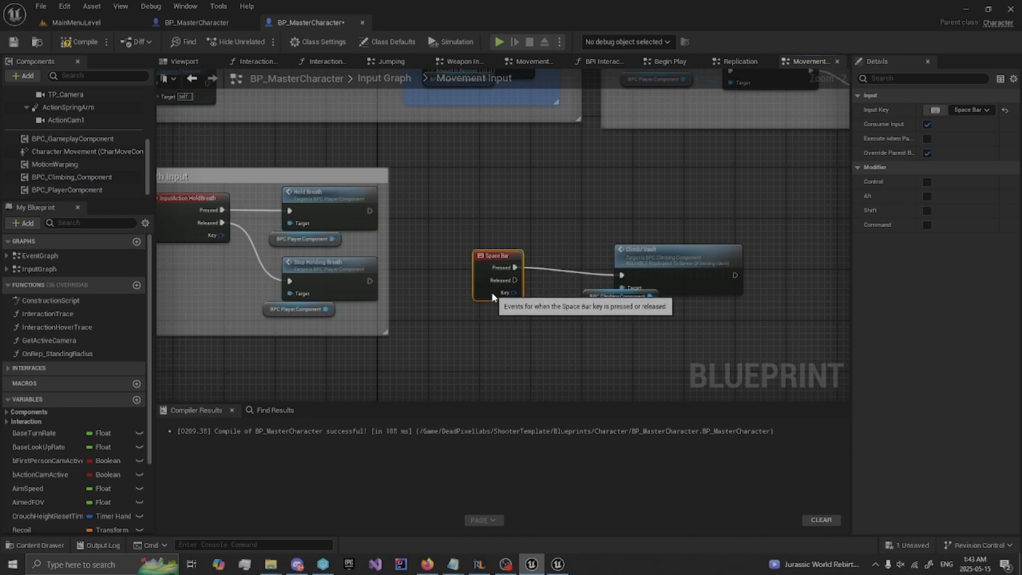
pyautogui.click(538, 348)
# Step: Move the BPC Climbing Component reference clear of the Climb/Vault node, and compile and save the blueprint
pyautogui.scroll(-1, 553, 356)
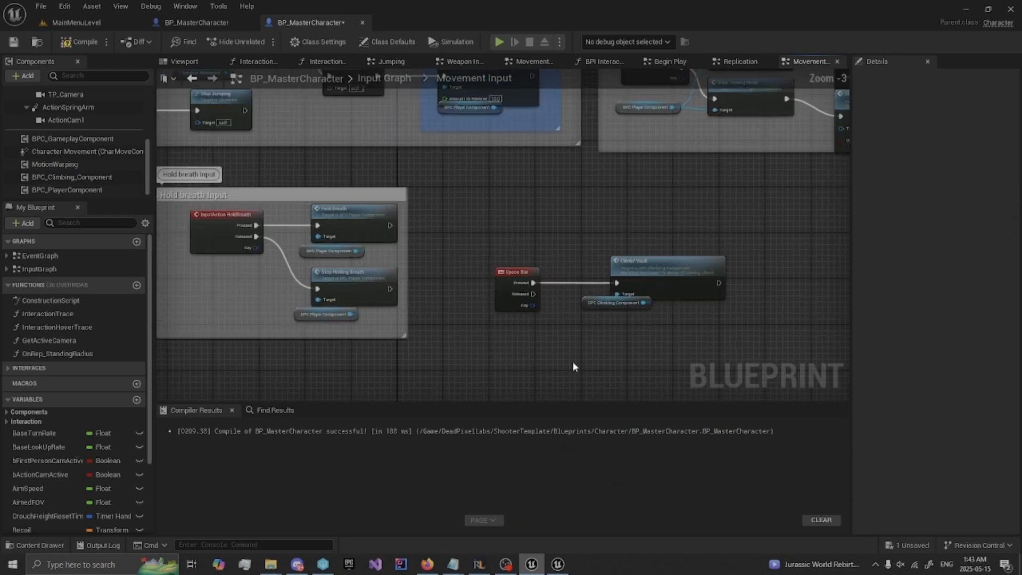
pyautogui.click(591, 307)
pyautogui.click(566, 331)
pyautogui.click(77, 42)
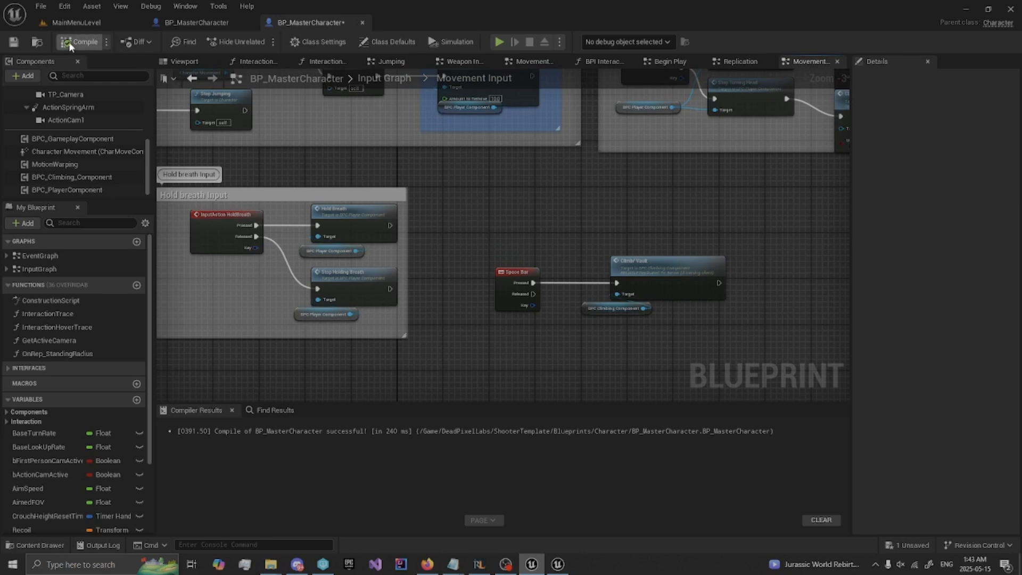
pyautogui.click(13, 44)
# Step: Disconnect the Space Bar key event from the Climb/Vault node and delete the event
pyautogui.keyDown('alt'); pyautogui.click(617, 283); pyautogui.keyUp('alt')
pyautogui.moveTo(463, 237); pyautogui.dragTo(544, 340)
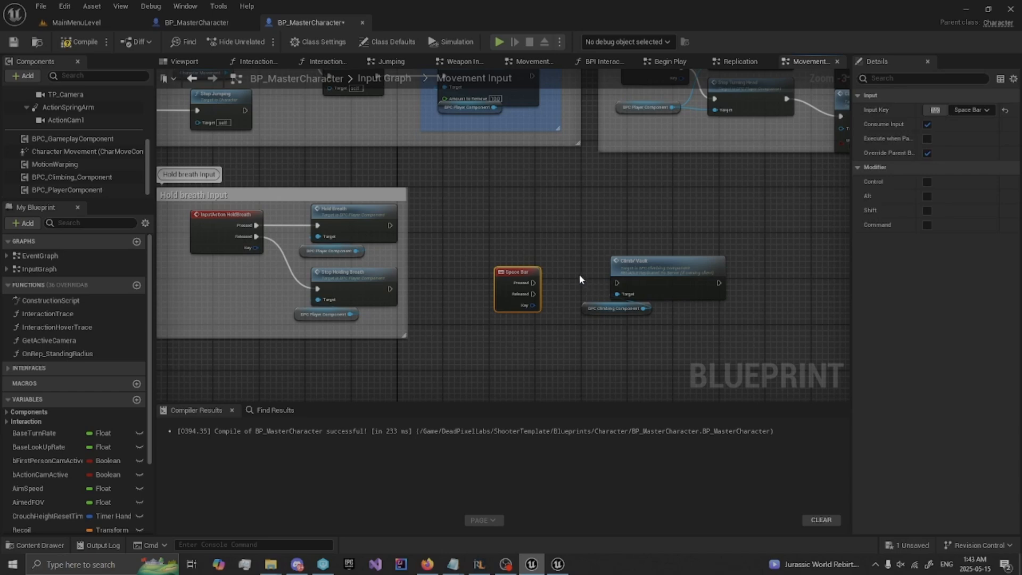
pyautogui.press('Delete')
# Step: Move the Climb/Vault node and its component reference to the Jump section and wire it between InputAction Jump's Pressed output and the Branch
pyautogui.moveTo(579, 274); pyautogui.dragTo(647, 337)
pyautogui.moveTo(647, 337); pyautogui.dragTo(756, 396, button='right')
pyautogui.moveTo(787, 354); pyautogui.dragTo(388, 155)
pyautogui.moveTo(388, 155); pyautogui.dragTo(501, 269, button='right')
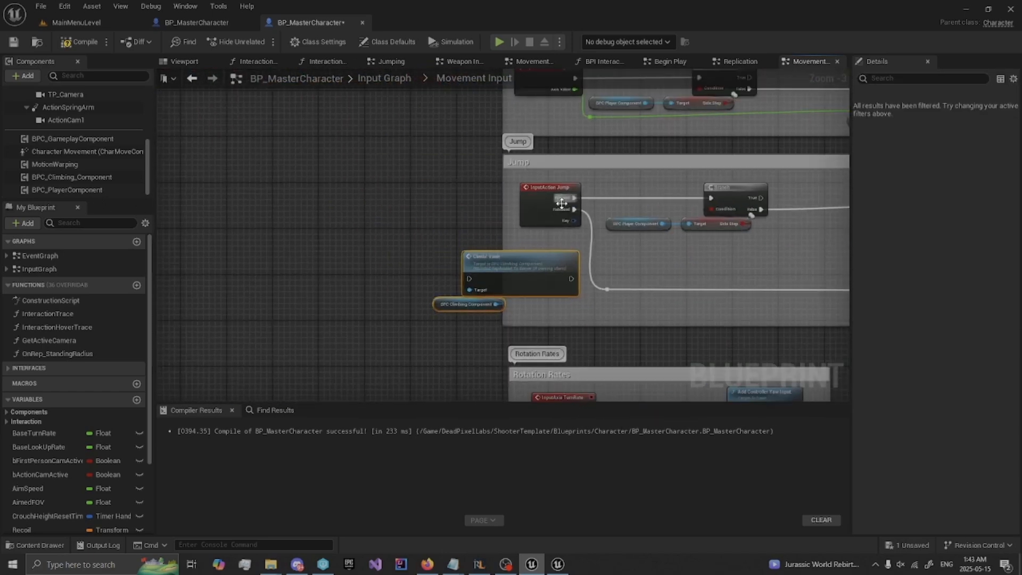
pyautogui.moveTo(573, 205); pyautogui.dragTo(469, 279)
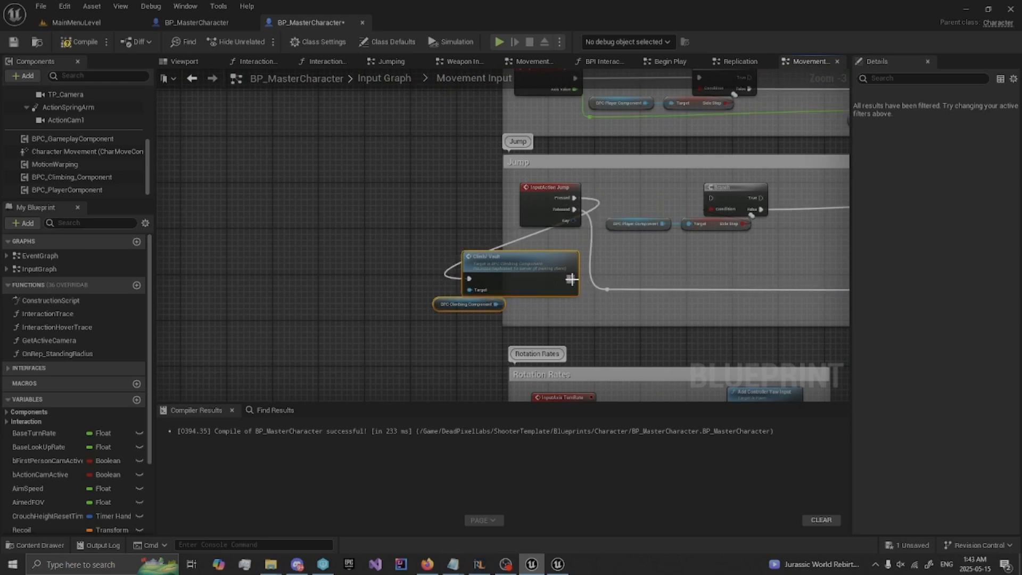
pyautogui.moveTo(571, 279); pyautogui.dragTo(710, 199)
# Step: Line up InputAction Jump and Climb/Vault ahead of the Branch, and reposition the Released wire's reroute node to tidy the Jump section
pyautogui.moveTo(539, 208); pyautogui.dragTo(330, 284)
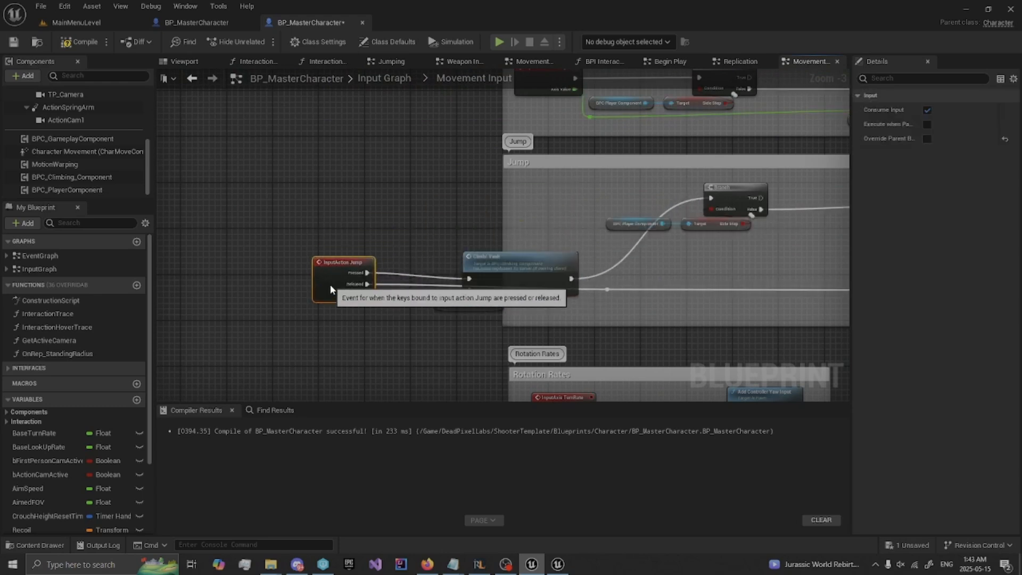
pyautogui.moveTo(500, 356); pyautogui.dragTo(312, 245)
pyautogui.moveTo(530, 275); pyautogui.dragTo(529, 203)
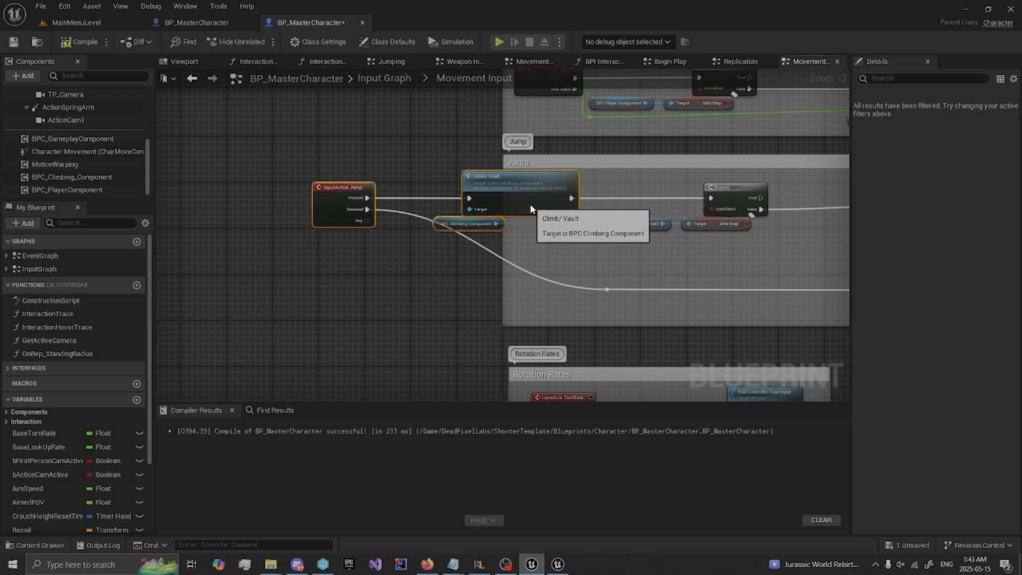
pyautogui.moveTo(607, 290); pyautogui.dragTo(429, 292)
pyautogui.moveTo(428, 292)
pyautogui.mouseDown(button='right')
pyautogui.moveTo(216, 258)
pyautogui.moveTo(422, 285)
pyautogui.mouseUp(button='right')
pyautogui.scroll(-1, 217, 259)
pyautogui.moveTo(403, 212); pyautogui.dragTo(319, 217)
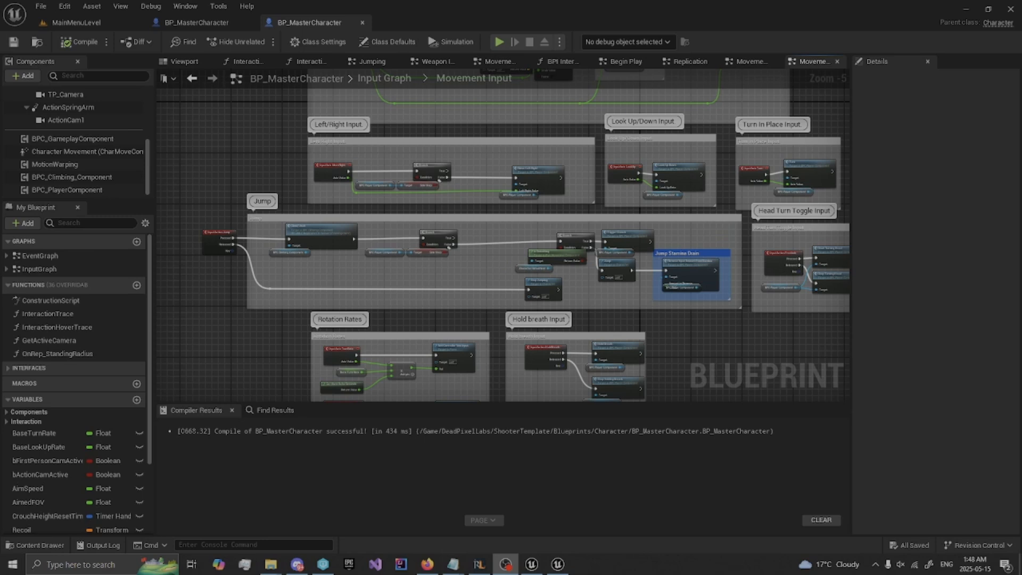
# Step: Open the ShowcaseMap level from the ClimbingComponent Demo/Maps folder
pyautogui.click(82, 19)
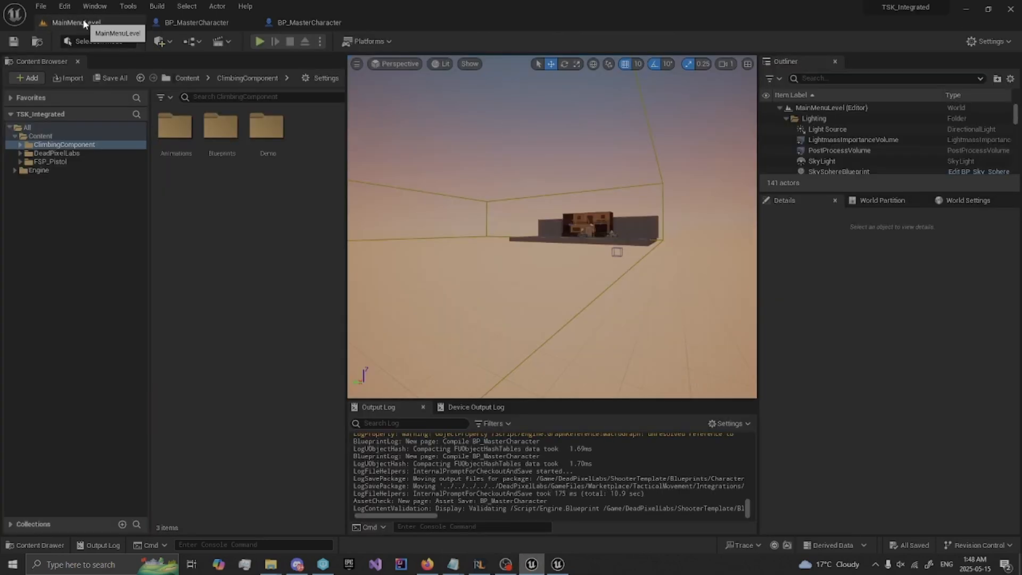
pyautogui.doubleClick(47, 146)
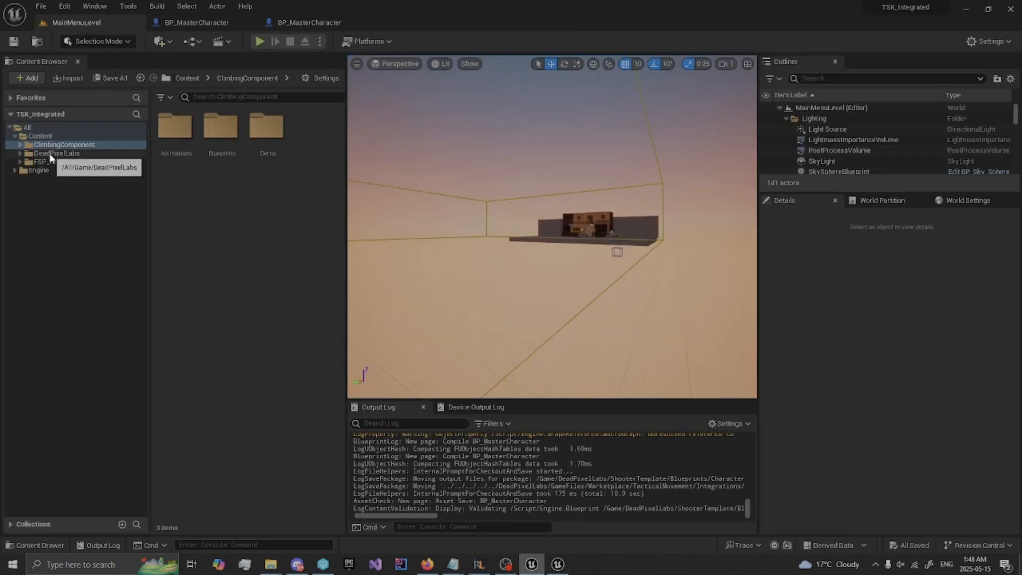
pyautogui.doubleClick(264, 154)
pyautogui.doubleClick(219, 153)
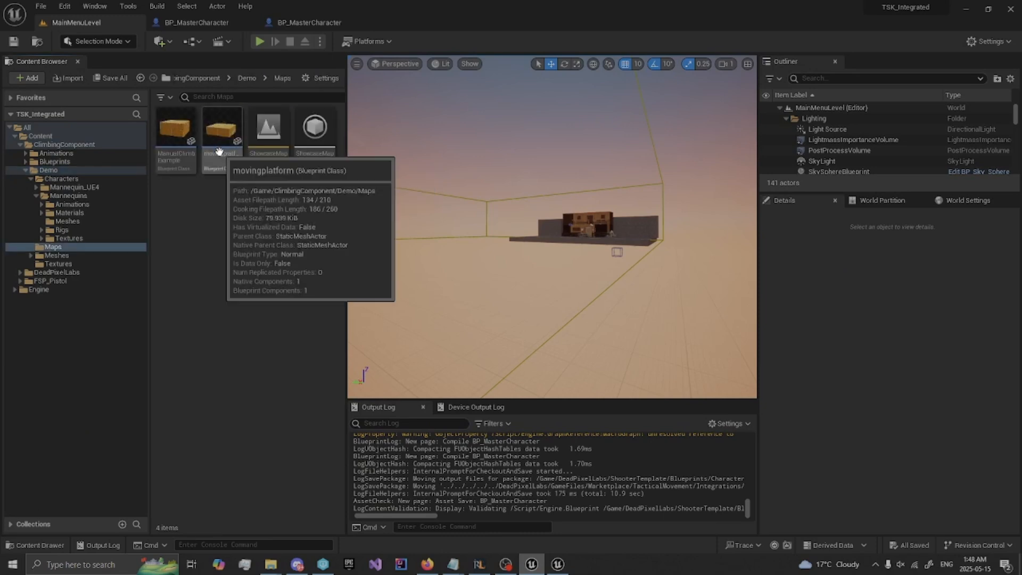
pyautogui.doubleClick(269, 155)
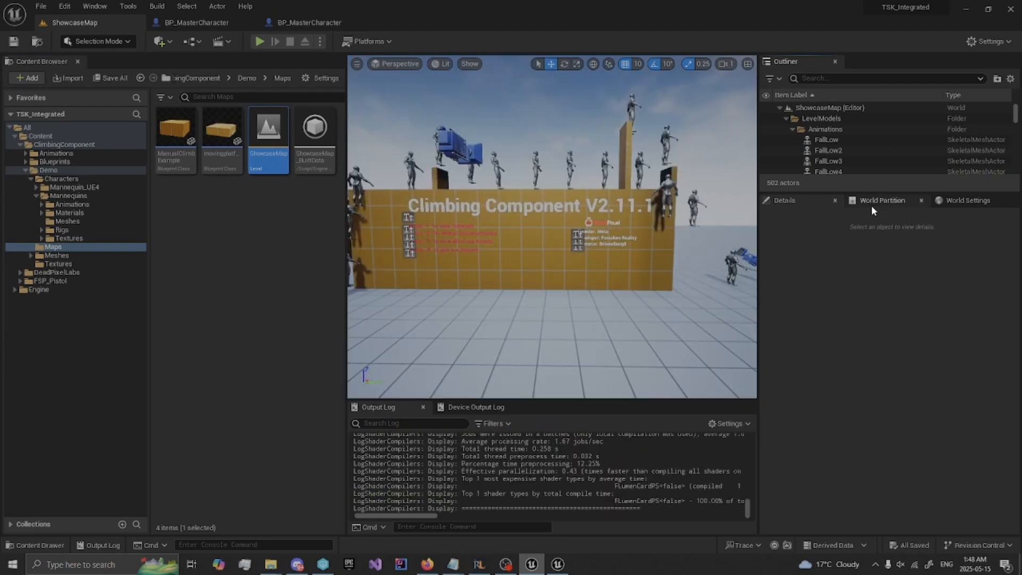
# Step: Try GM_InGame as the GameMode Override in ShowcaseMap's World Settings, checking its selected classes, and restore BP_ClimbGM
pyautogui.click(966, 203)
pyautogui.click(926, 292)
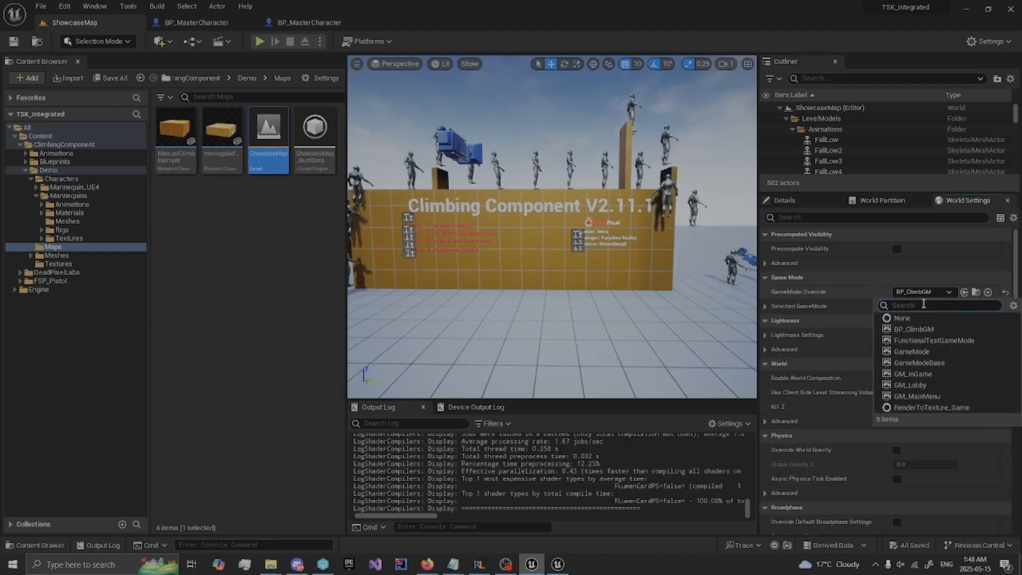
pyautogui.click(912, 373)
pyautogui.click(765, 307)
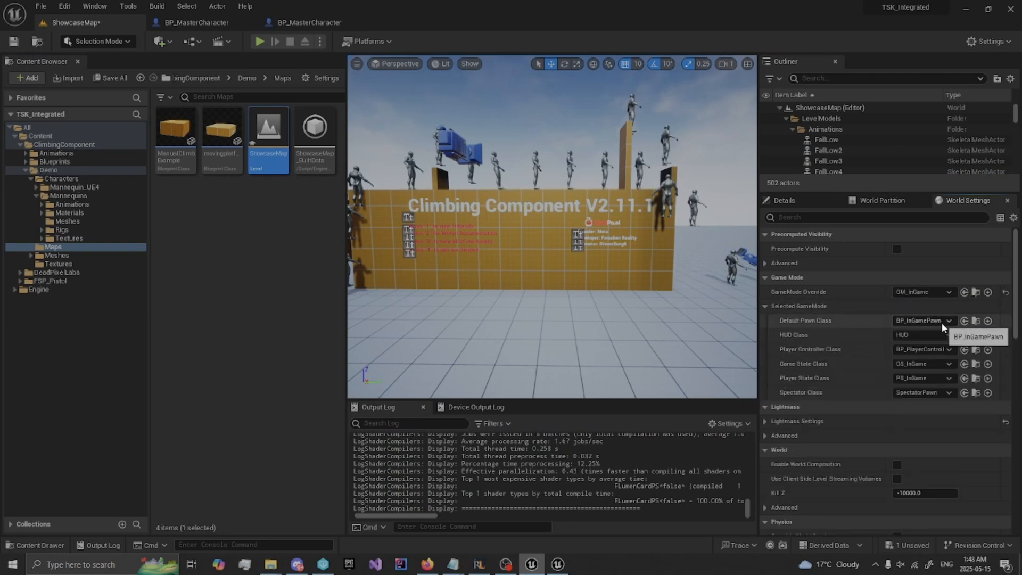
pyautogui.click(928, 292)
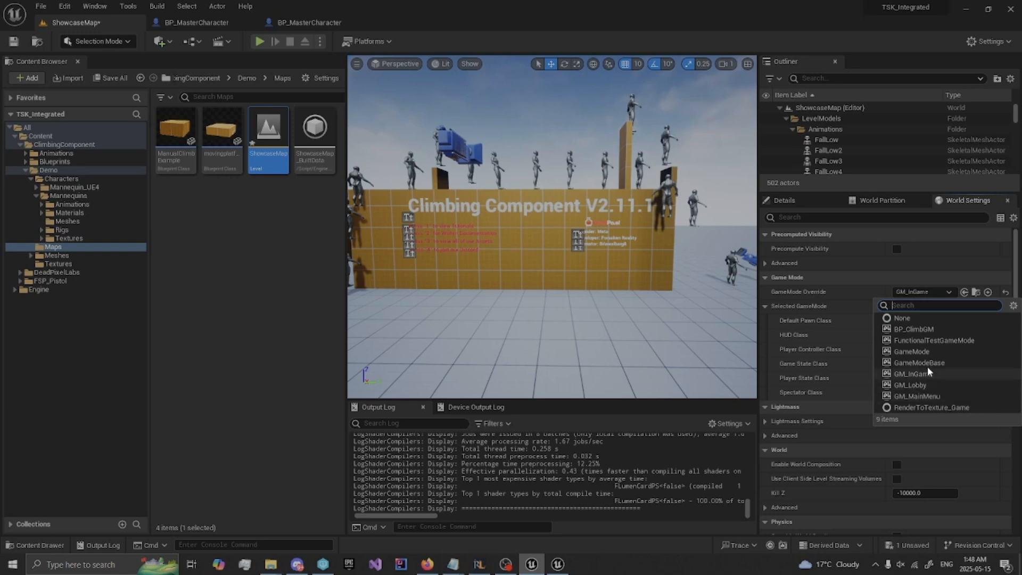
pyautogui.click(921, 330)
# Step: Select the second BP_MasterCharacter entry as the Default Pawn Class and briefly test the level in play mode
pyautogui.click(917, 322)
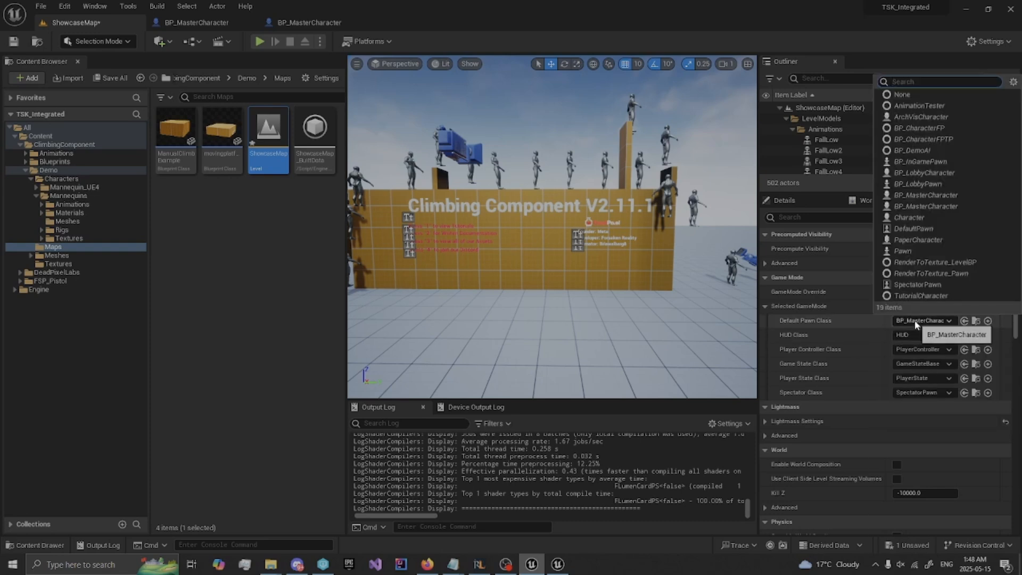
pyautogui.click(924, 207)
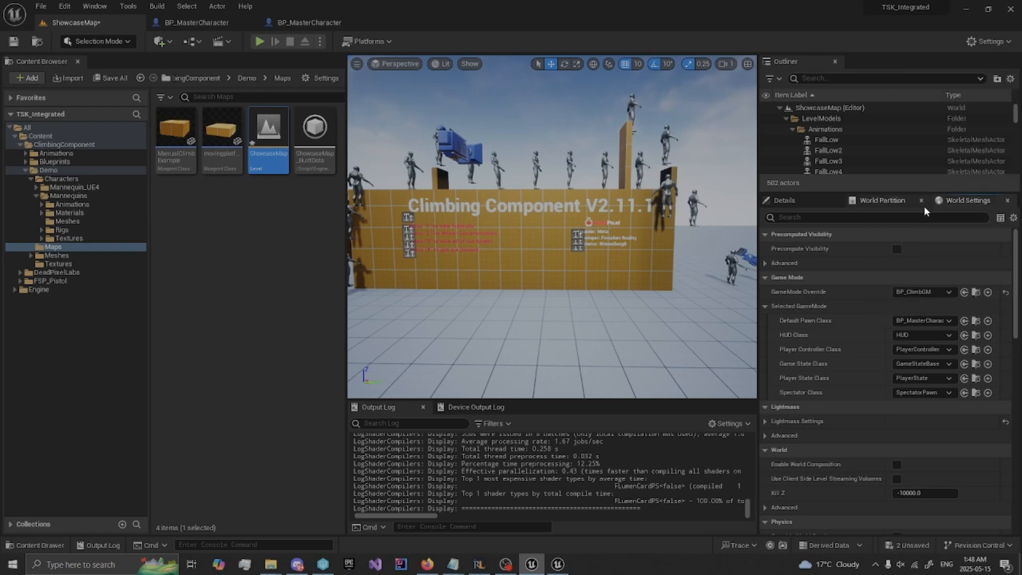
pyautogui.click(260, 41)
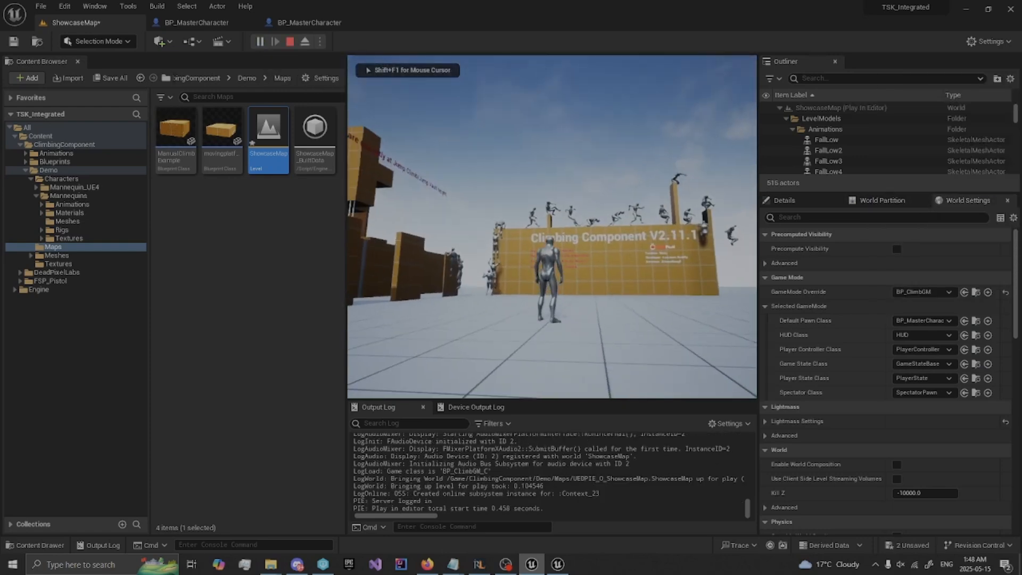
pyautogui.press('Escape')
# Step: Switch the Default Pawn Class to the ShooterTemplate's BP_MasterCharacter and start a play session
pyautogui.click(909, 318)
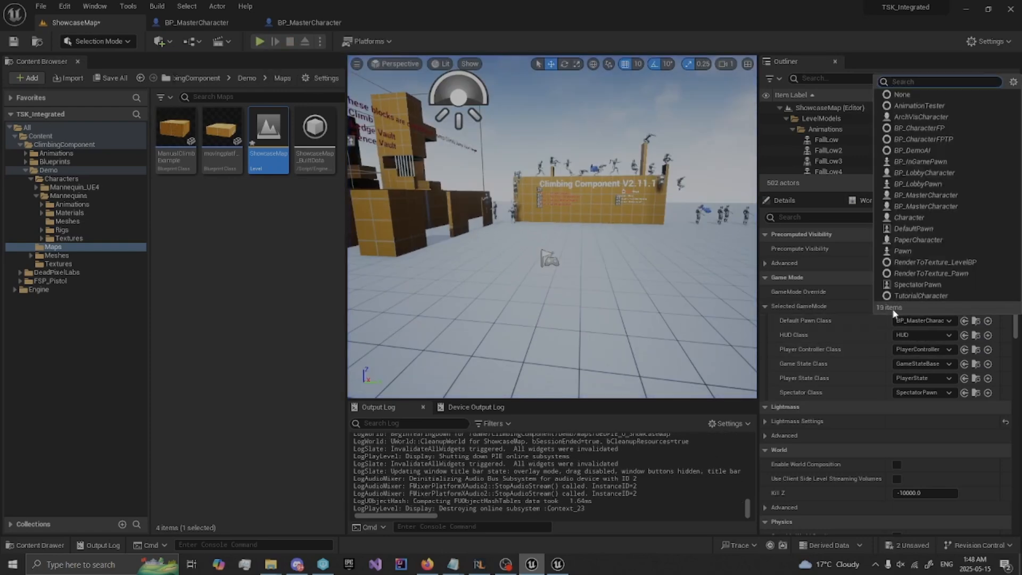
pyautogui.click(908, 202)
pyautogui.click(260, 42)
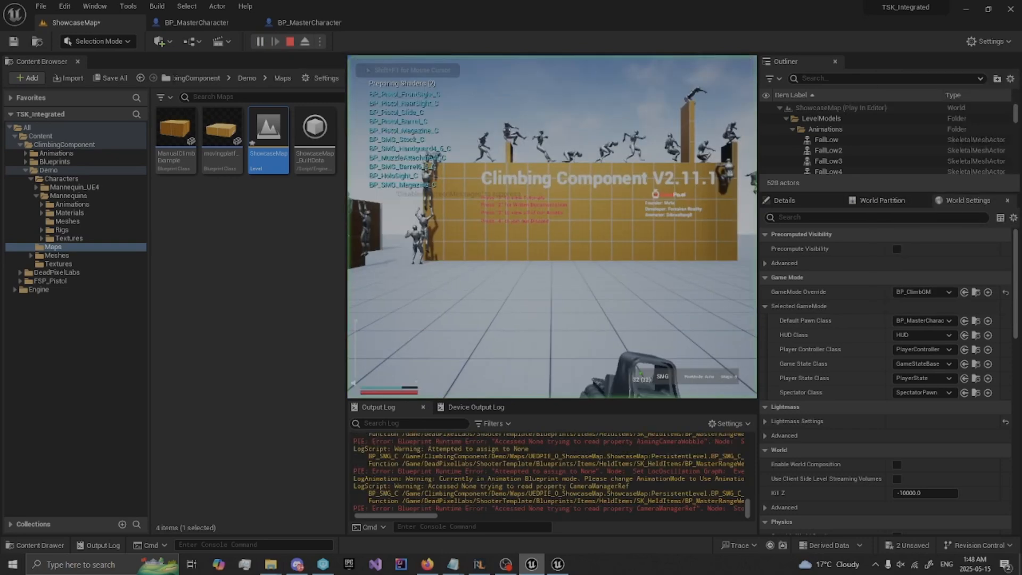
# Step: Play-test climbing and vaulting on the showcase blocks and fences, end the session, and close the Message Log
pyautogui.press('w')
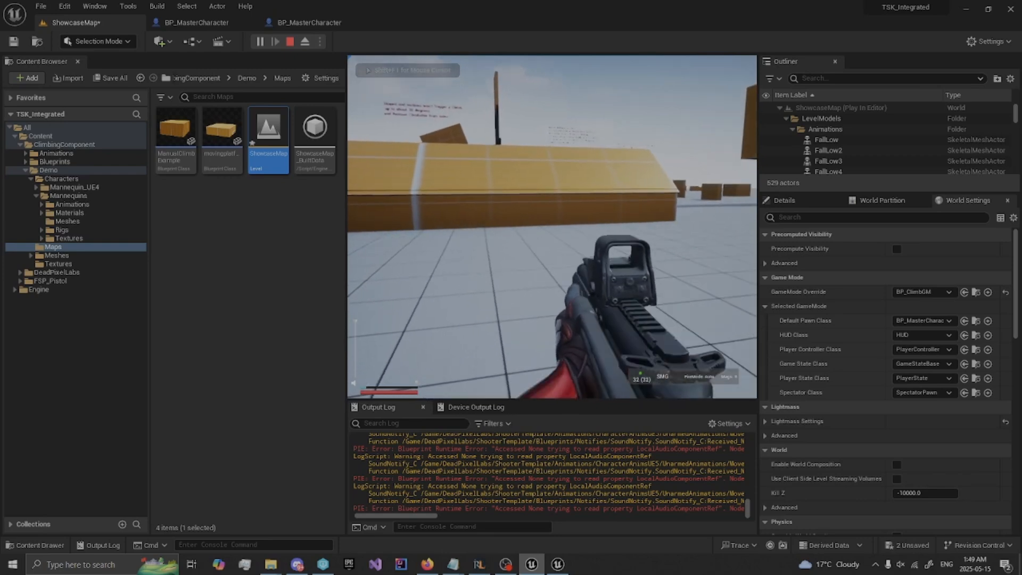
pyautogui.press('w')
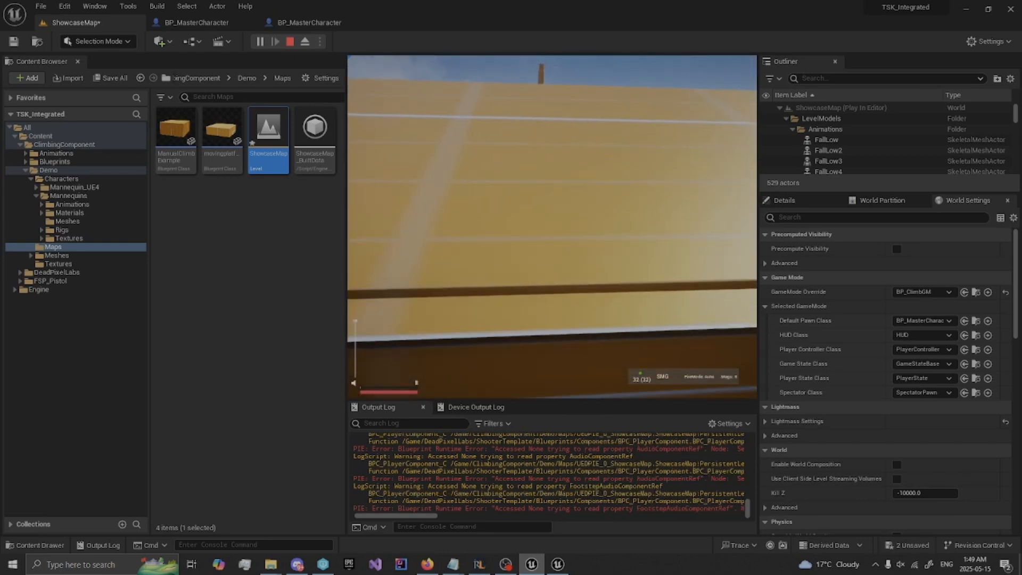
pyautogui.press('w')
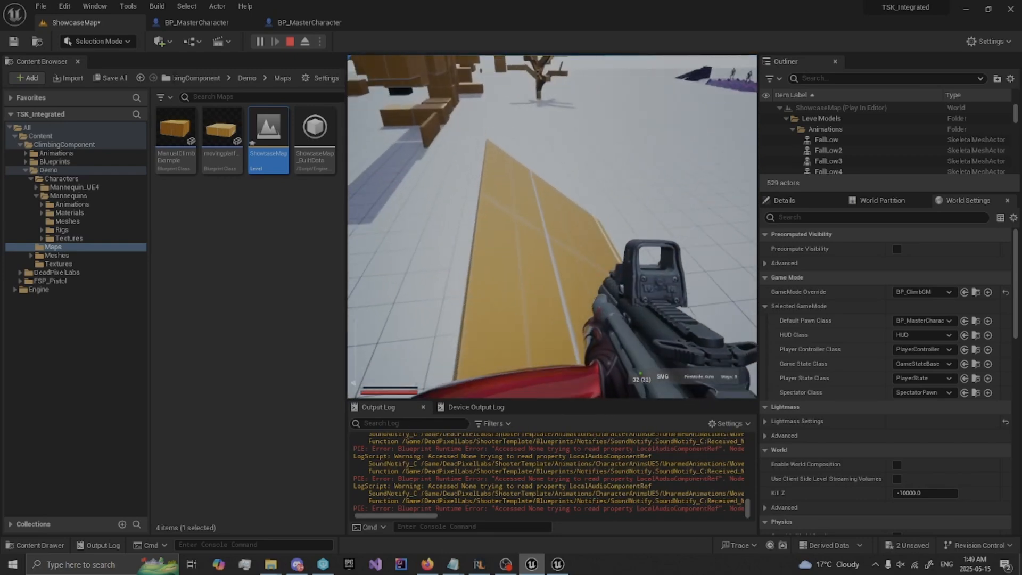
pyautogui.press('w')
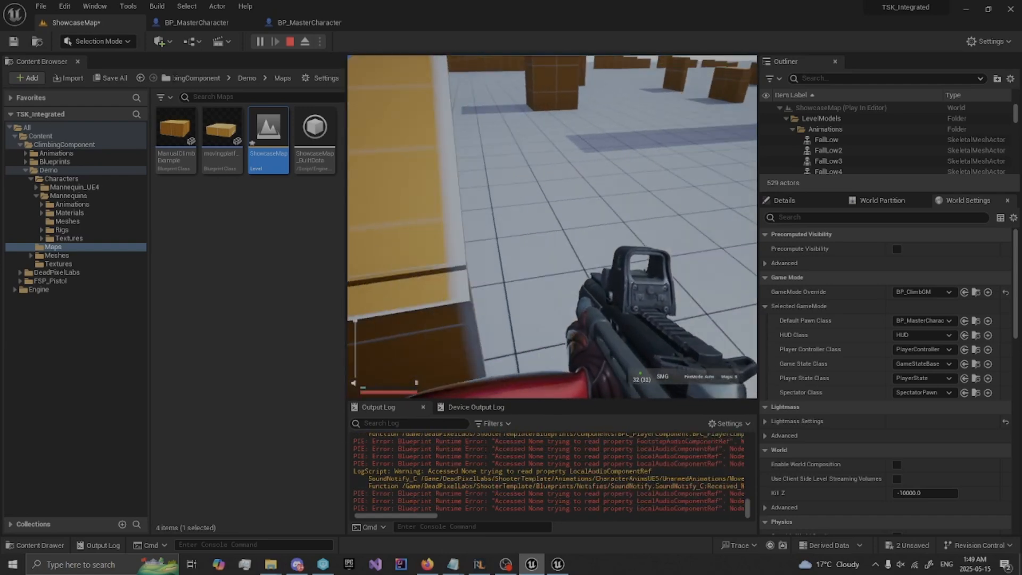
pyautogui.press('w')
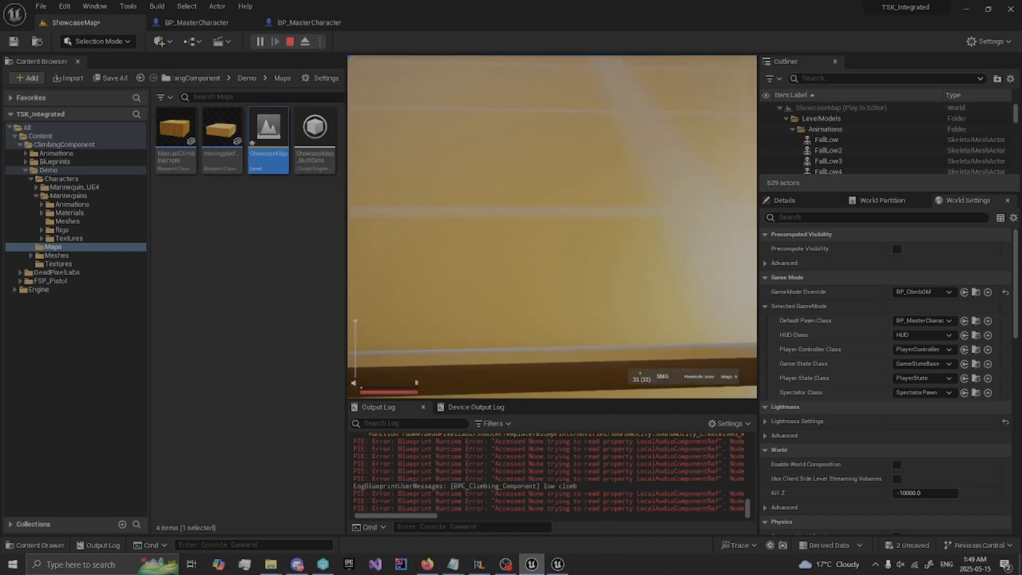
pyautogui.press('w')
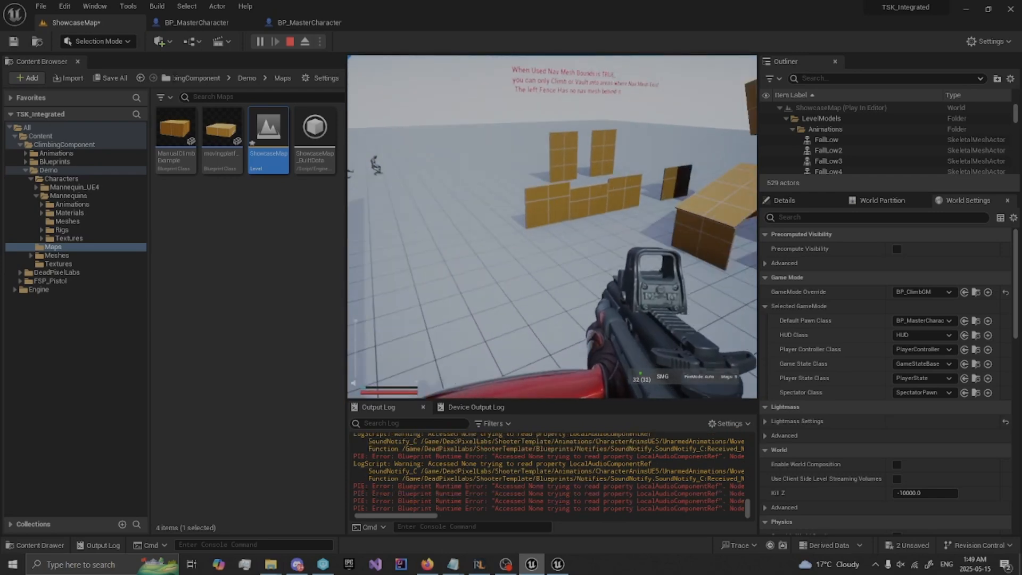
pyautogui.press('w')
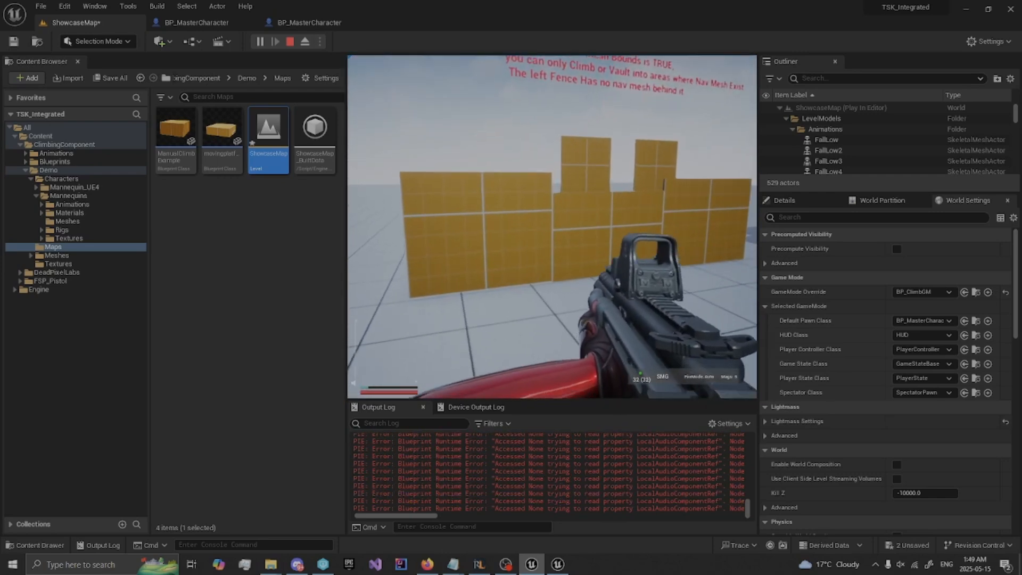
pyautogui.press('w')
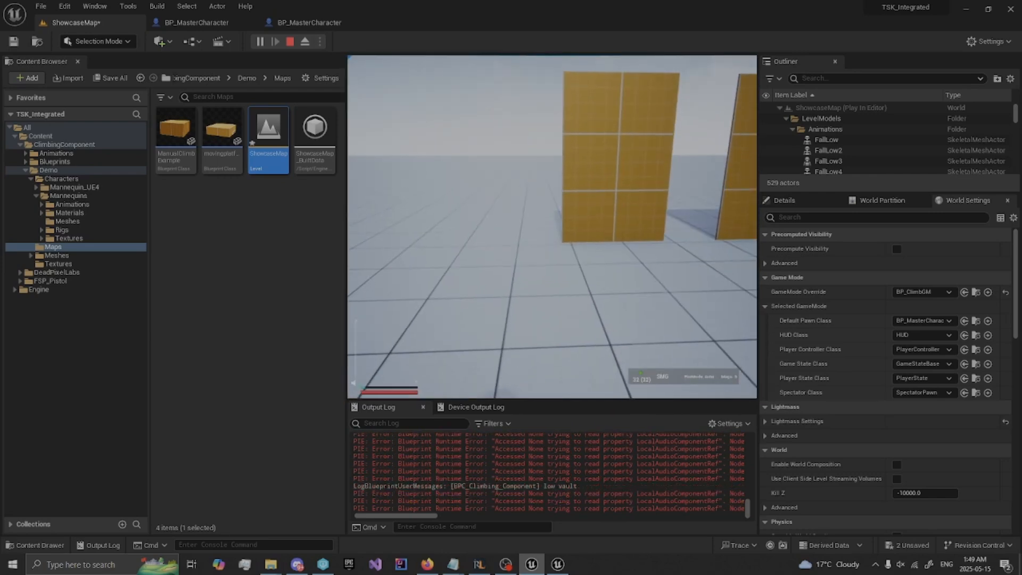
pyautogui.press('w')
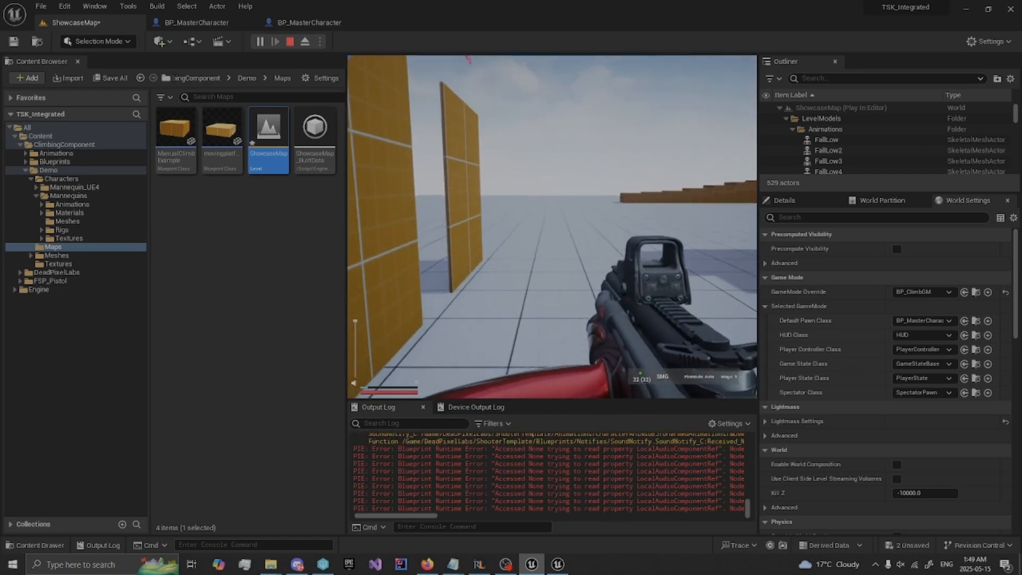
pyautogui.press('Escape')
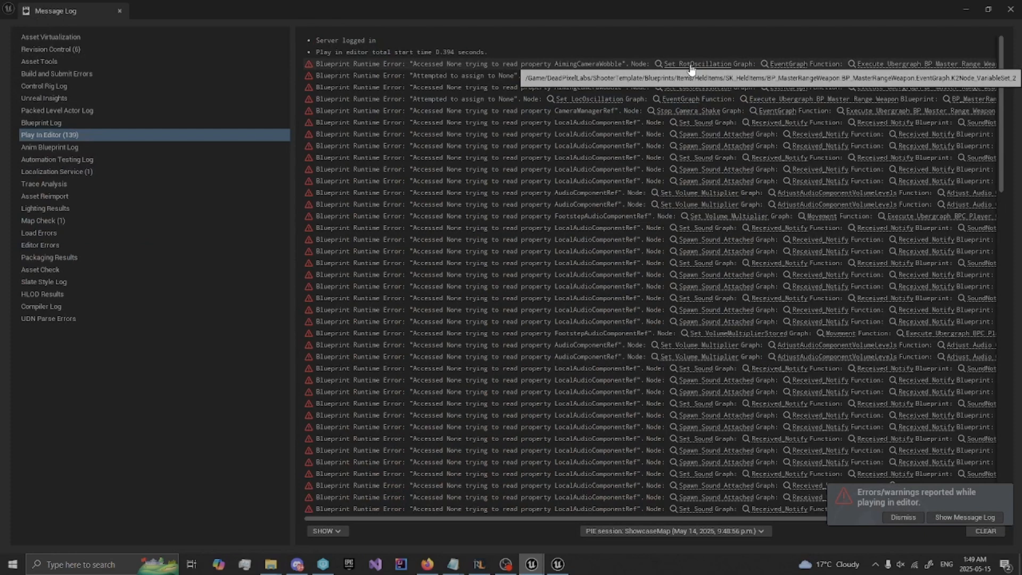
pyautogui.click(119, 11)
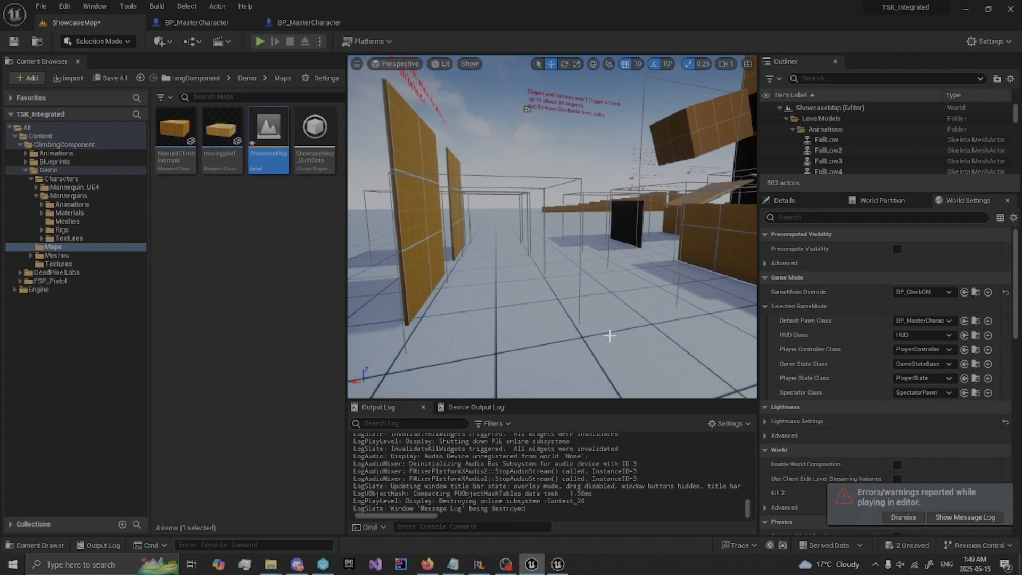
# Step: Save all modified content, including ShowcaseMap
pyautogui.click(261, 231)
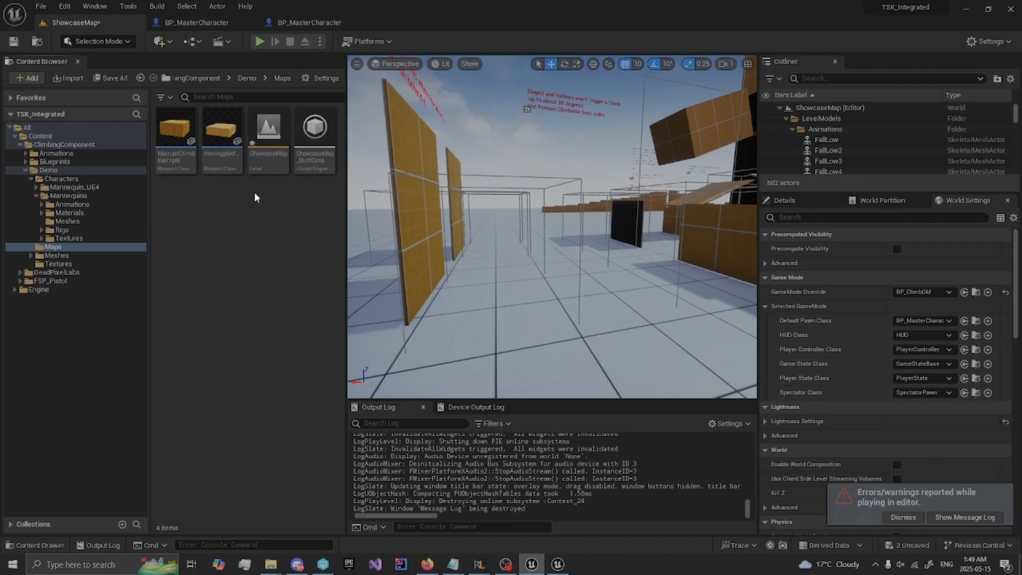
pyautogui.click(97, 79)
pyautogui.click(582, 403)
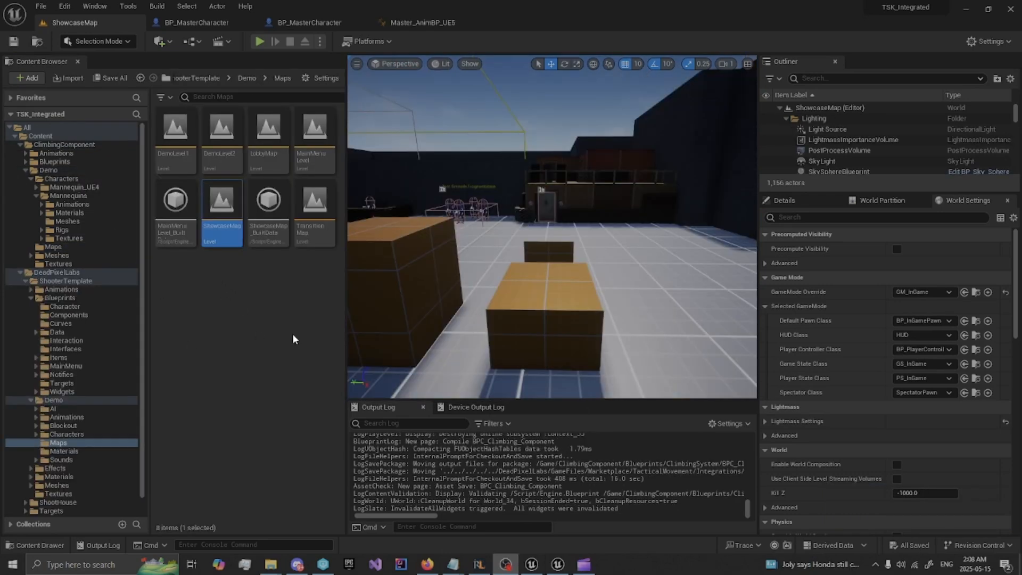
# Step: Collapse the expanded Demo and ShooterTemplate folders and open the ClimbingComponent Blueprints/ClimbingSystem folder
pyautogui.click(294, 339)
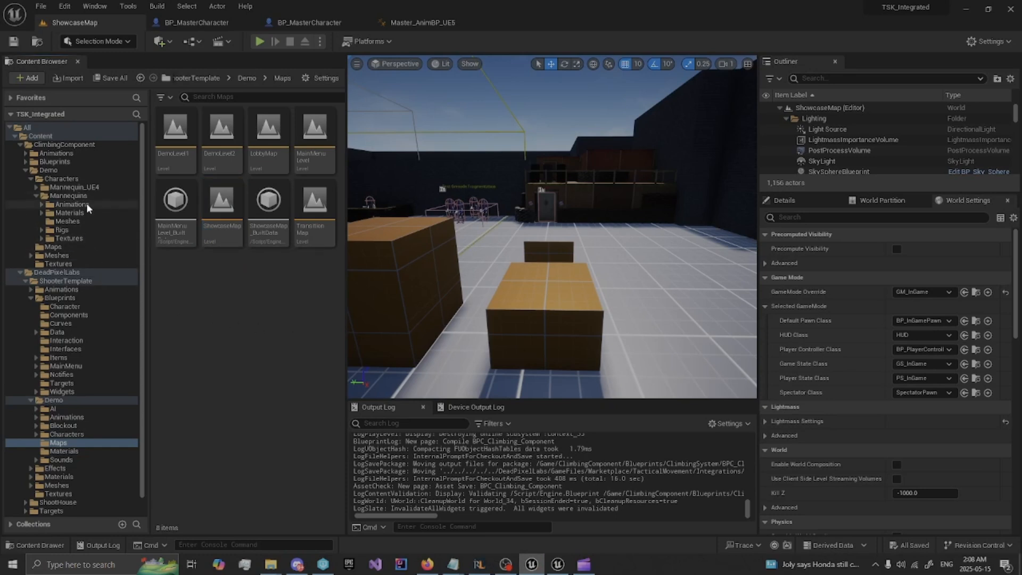
pyautogui.click(30, 179)
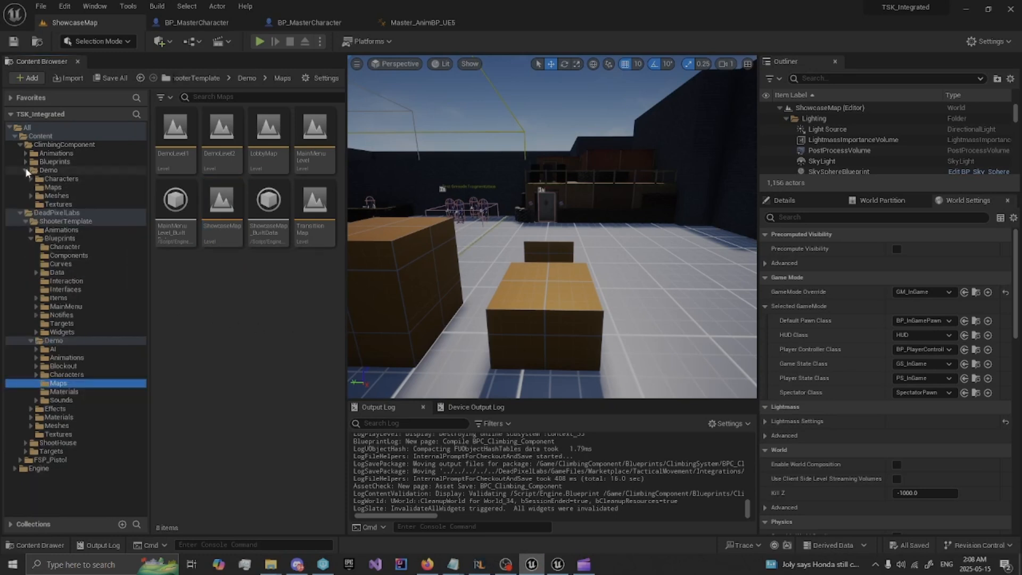
pyautogui.click(26, 170)
pyautogui.click(33, 162)
pyautogui.click(26, 188)
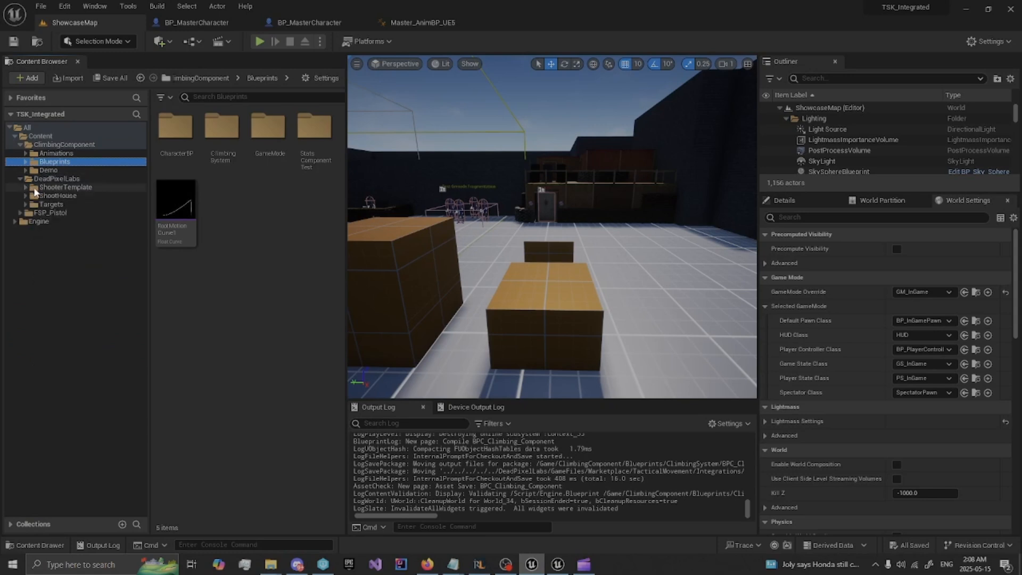
pyautogui.doubleClick(222, 155)
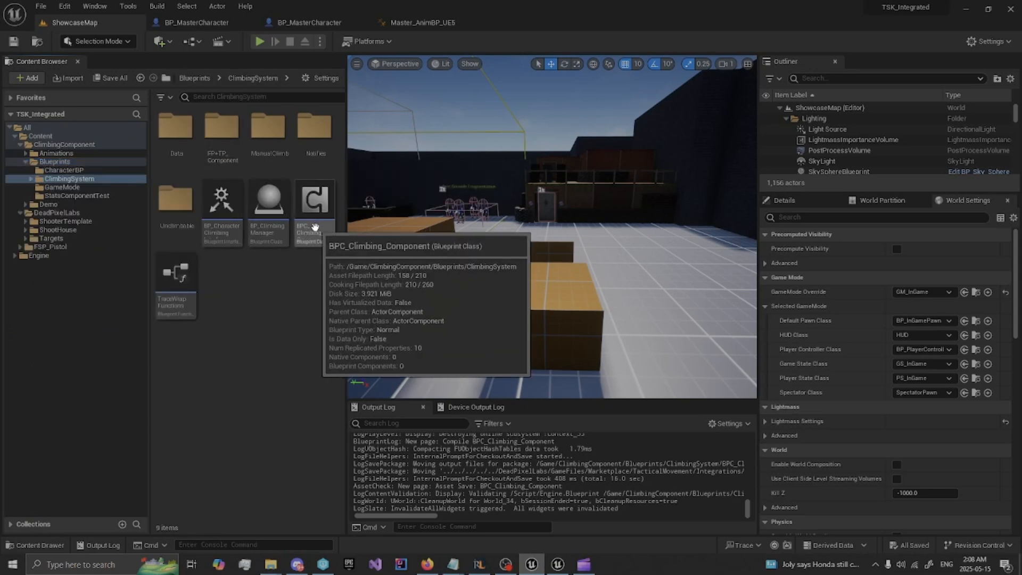
# Step: Open BPC_Climbing_Component, find the references of the DisableYawRotation function, and go to its call in the Event Graph
pyautogui.click(314, 227)
pyautogui.doubleClick(315, 227)
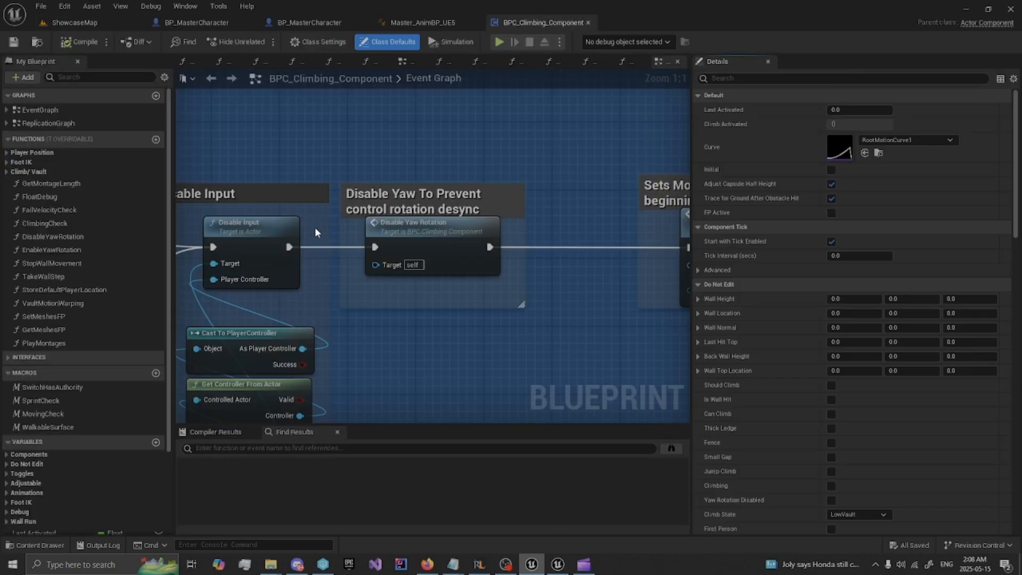
pyautogui.rightClick(68, 238)
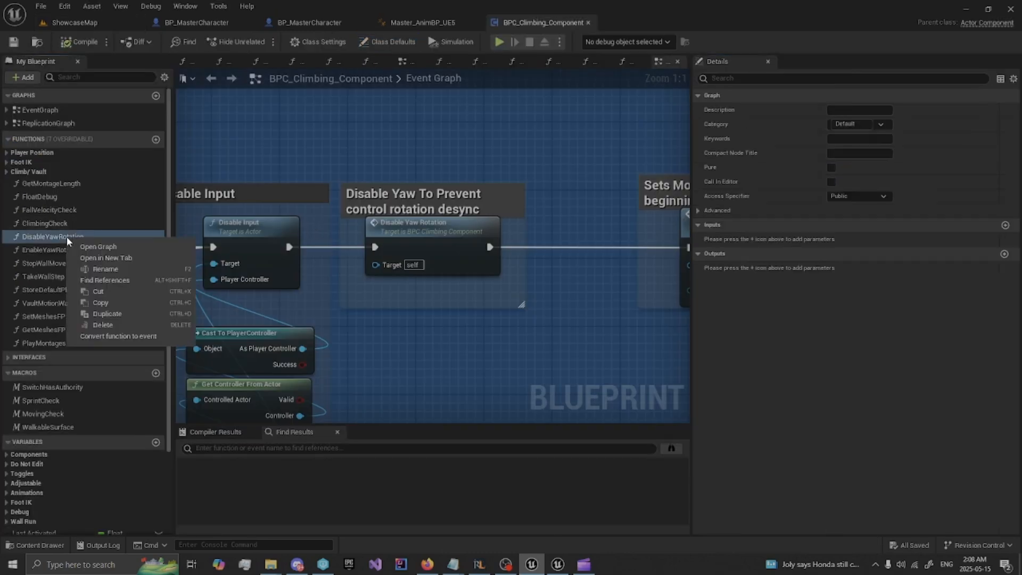
pyautogui.click(104, 284)
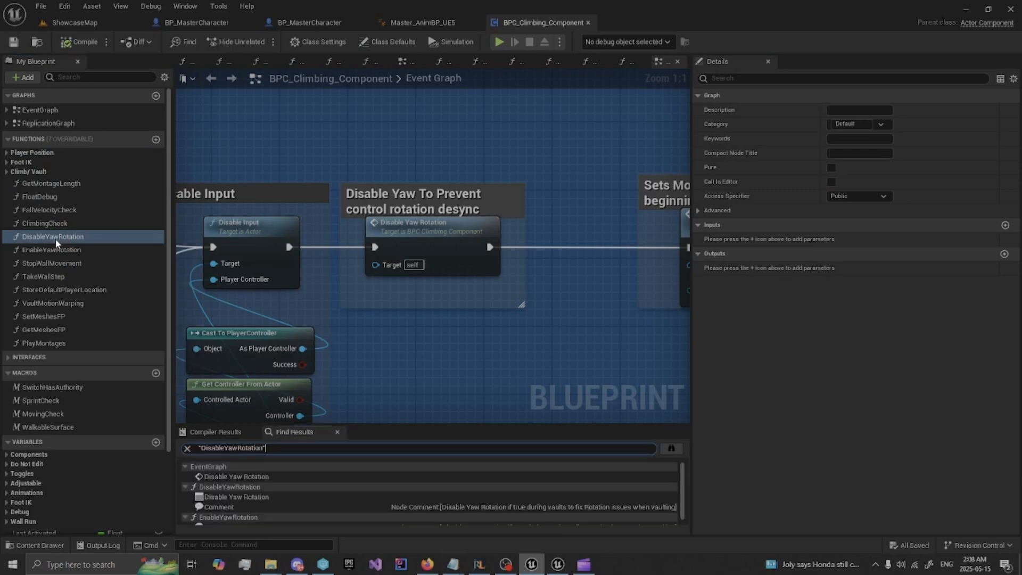
pyautogui.click(225, 478)
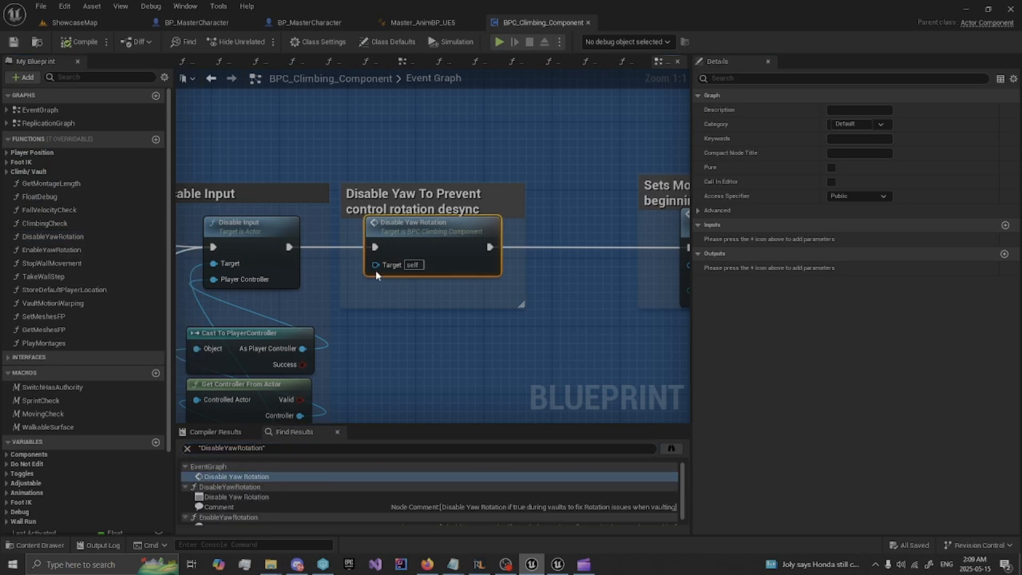
# Step: Link Disable Input's execution directly to the Server Movement Mode node, removing the Disable Yaw Rotation node and its comment, and compile the Blueprint
pyautogui.scroll(-2, 296, 247)
pyautogui.moveTo(291, 247); pyautogui.dragTo(589, 249)
pyautogui.moveTo(370, 168); pyautogui.dragTo(417, 315)
pyautogui.press('Delete')
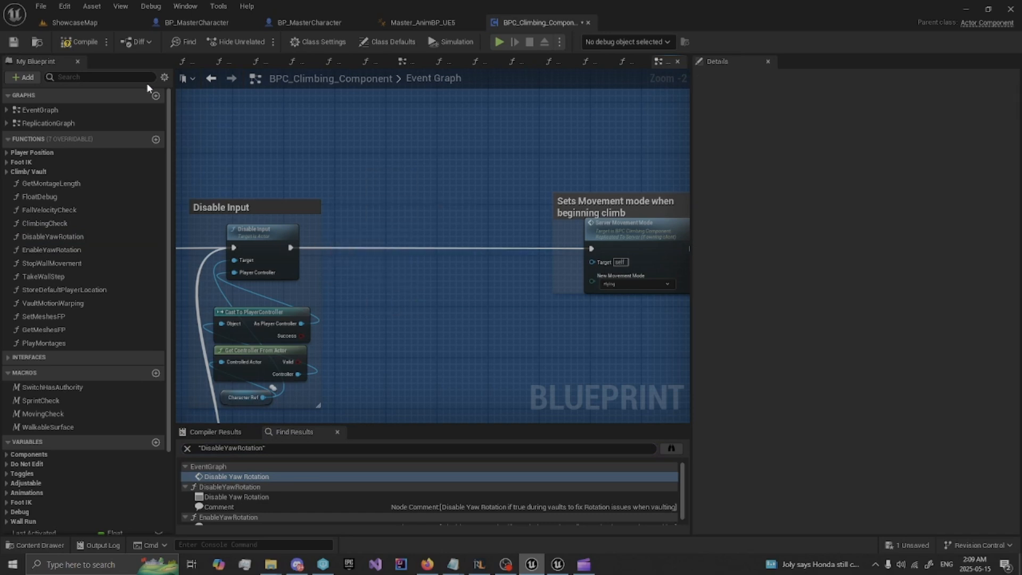
pyautogui.click(80, 46)
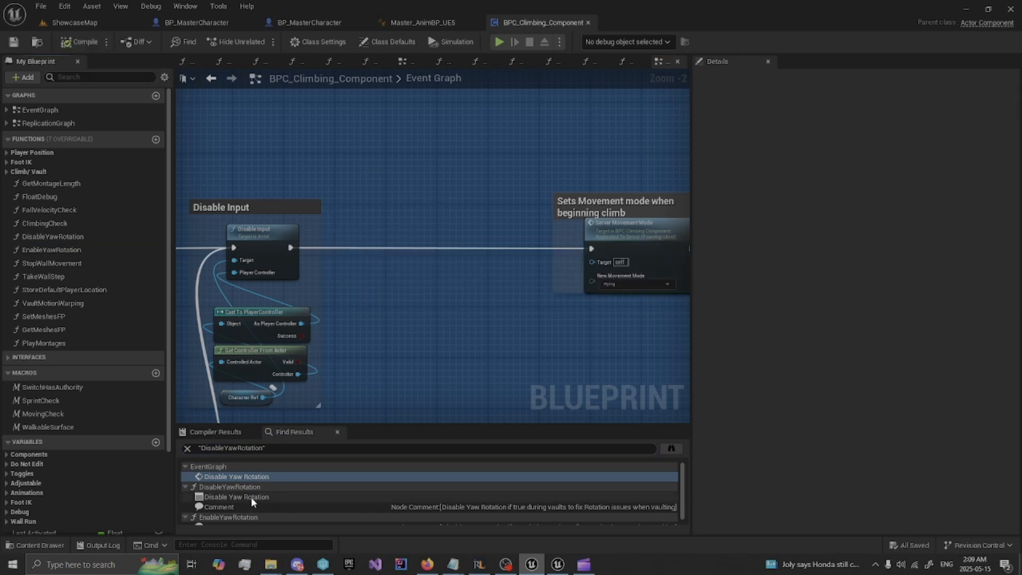
# Step: Find the references of the EnableYawRotation function and go to its call in the Reset Climbing function
pyautogui.rightClick(66, 250)
pyautogui.click(99, 293)
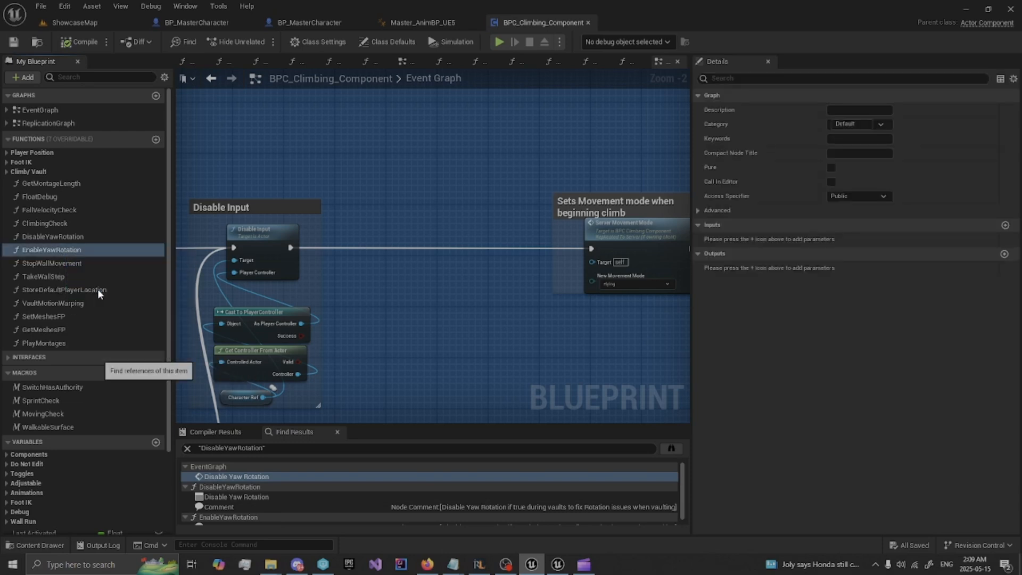
pyautogui.click(238, 477)
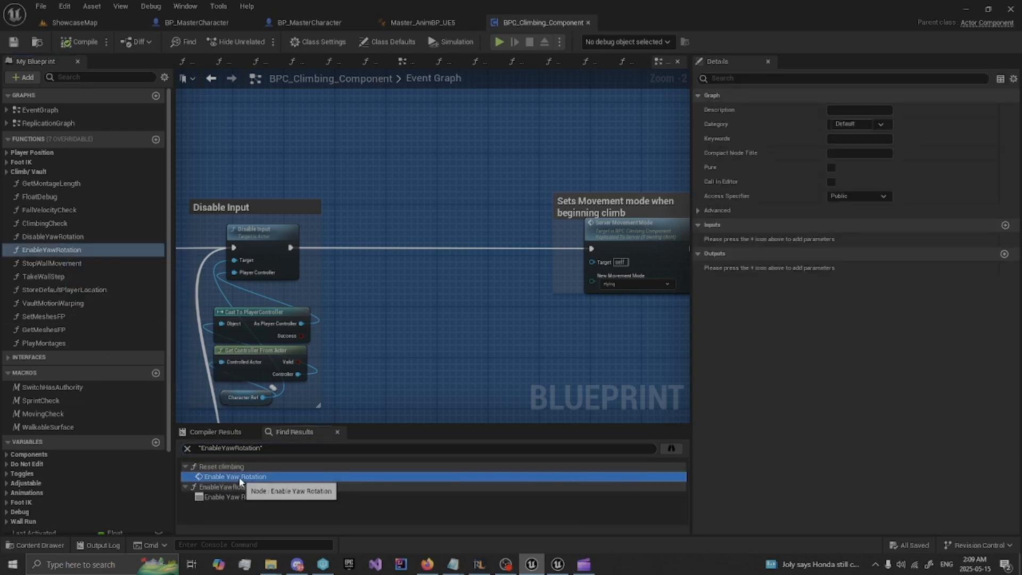
# Step: Delete the Enable Yaw Rotation node from Reset Climbing, reconnect execution from the preceding node to Enable Input, and compile the Blueprint
pyautogui.press('Delete')
pyautogui.moveTo(272, 247); pyautogui.dragTo(585, 247)
pyautogui.scroll(-5, 388, 285)
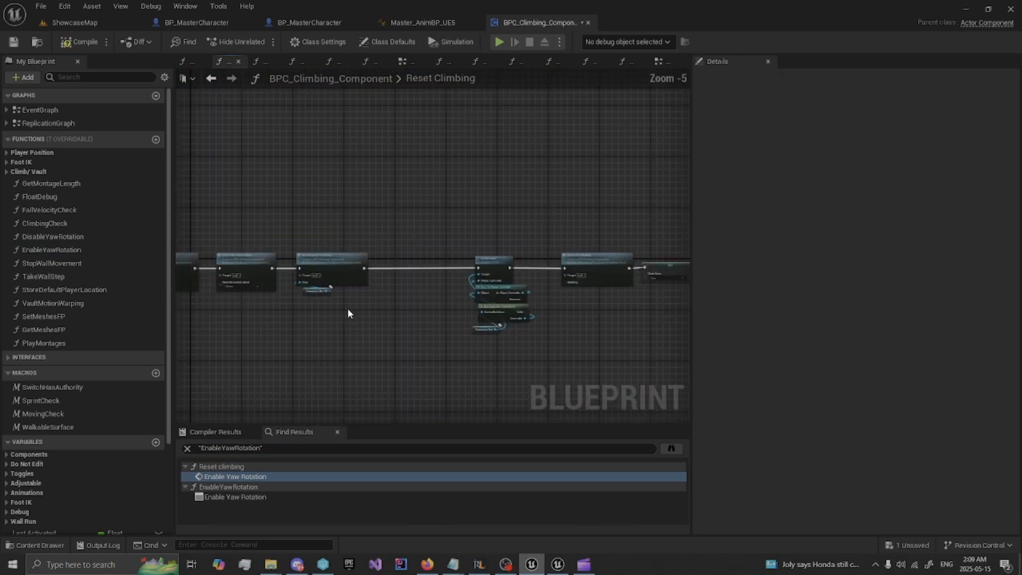
pyautogui.click(66, 43)
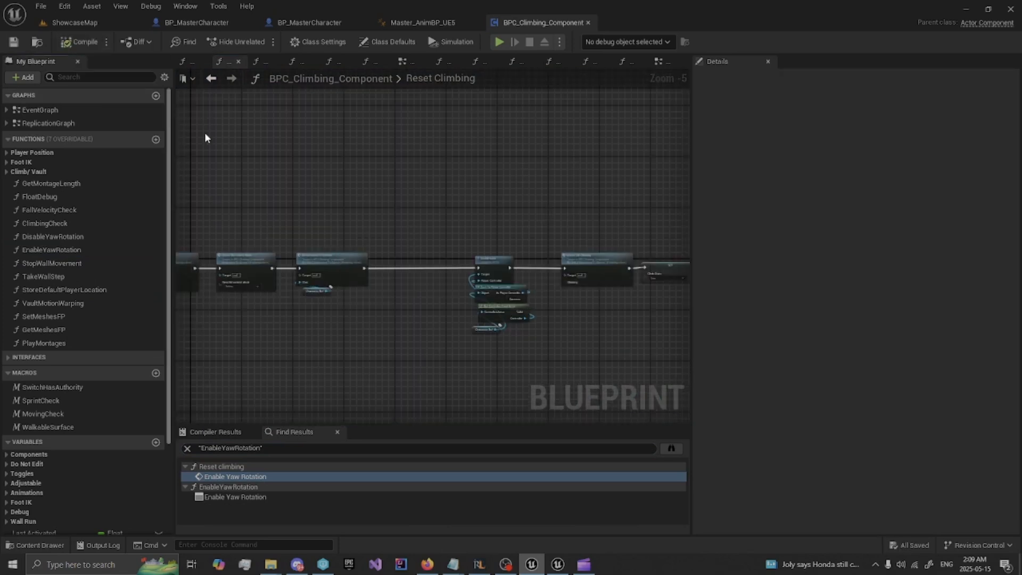
pyautogui.scroll(1, 383, 300)
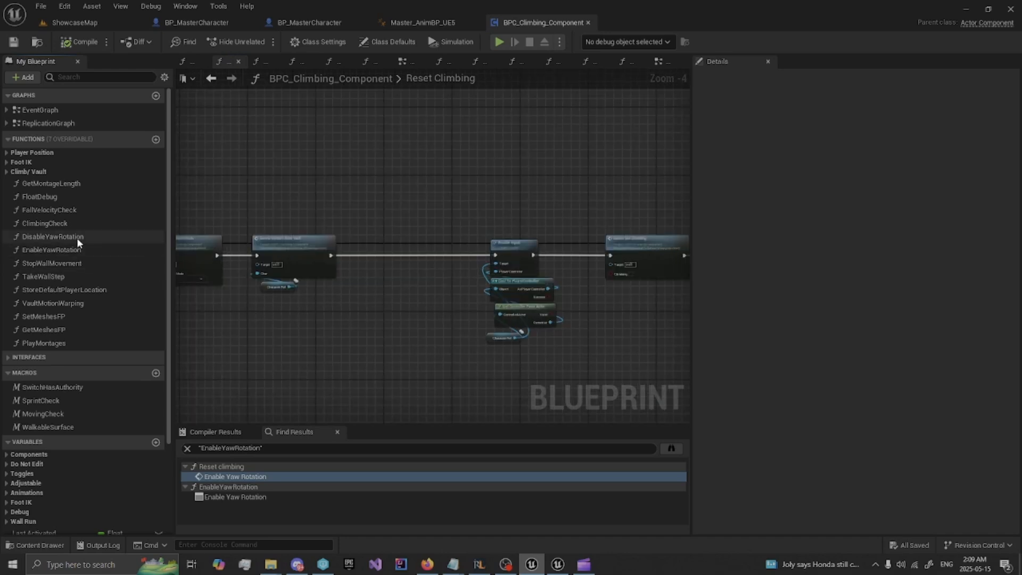